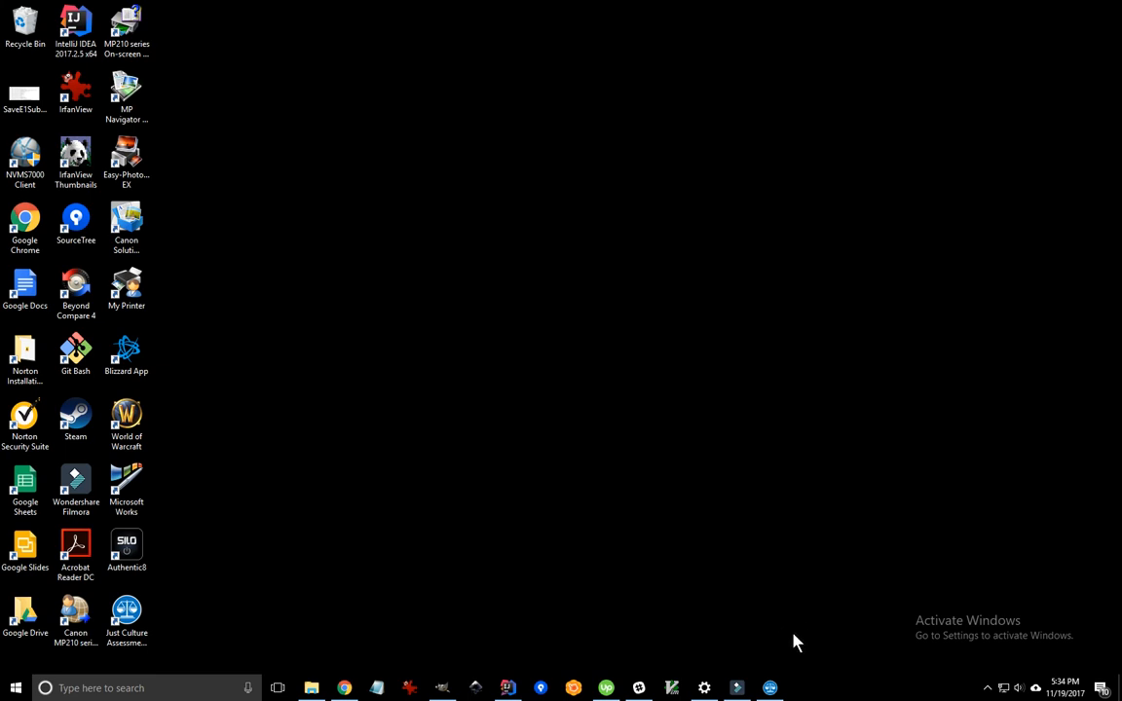
- Log out of the Just Culture tool and sign back in with the manager's e-mail and password
{"action": "left_click", "coordinate": [770, 689]}
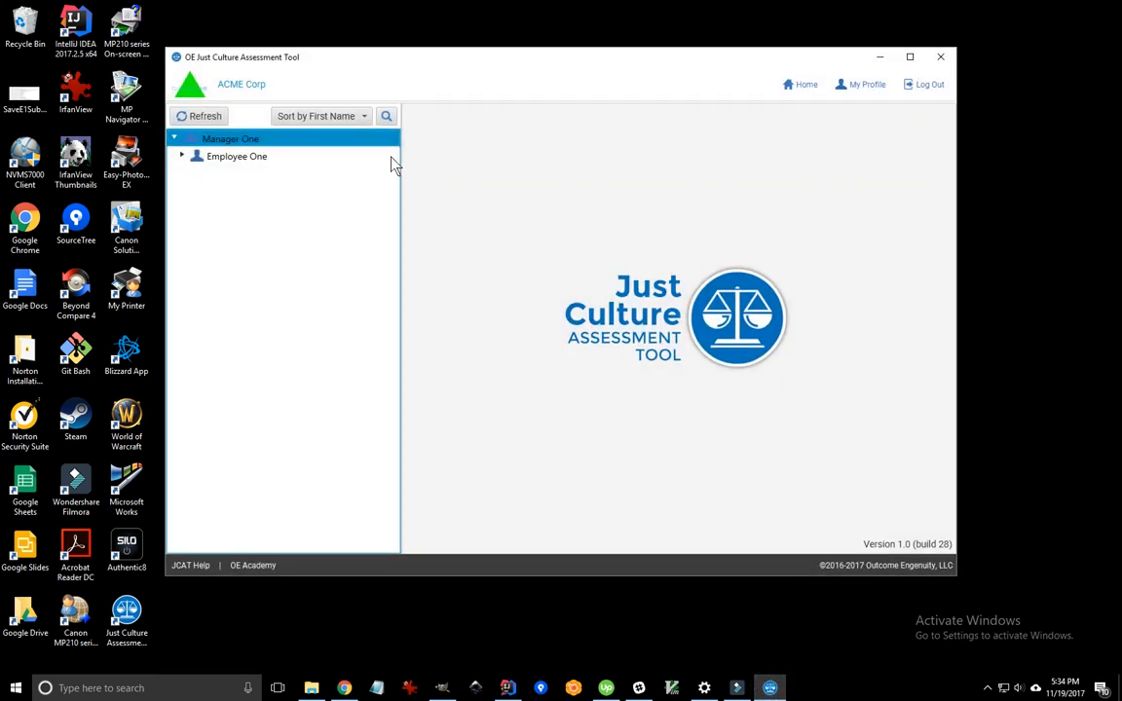
{"action": "left_click", "coordinate": [928, 86]}
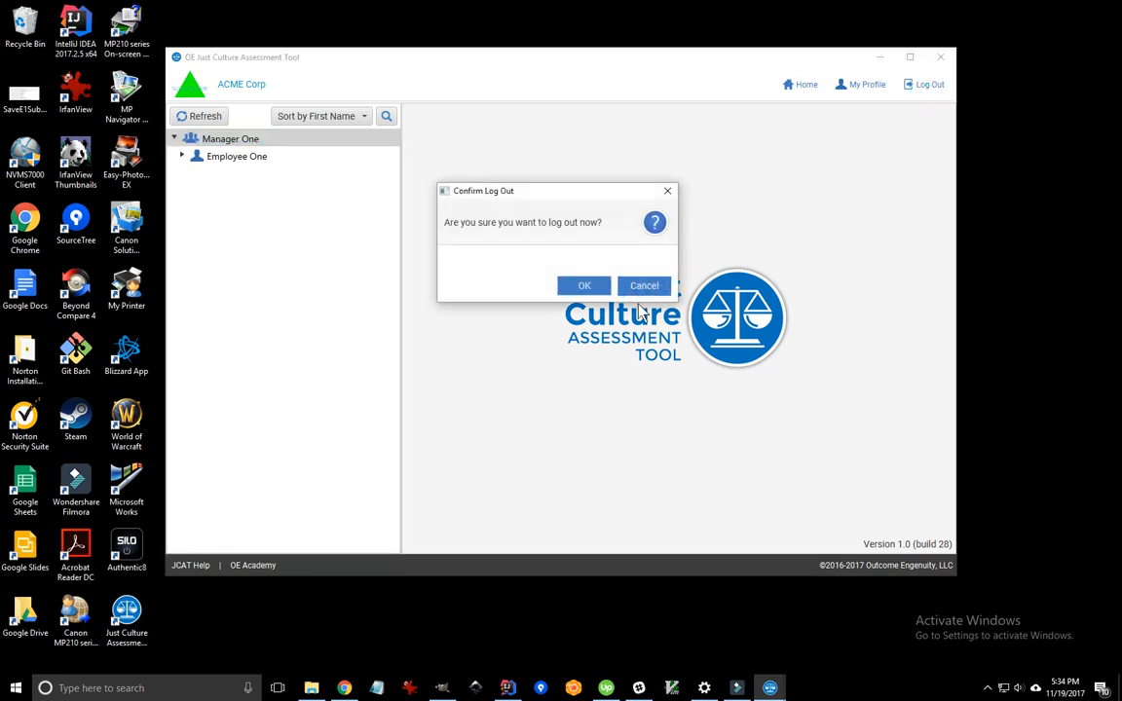
{"action": "left_click", "coordinate": [587, 285]}
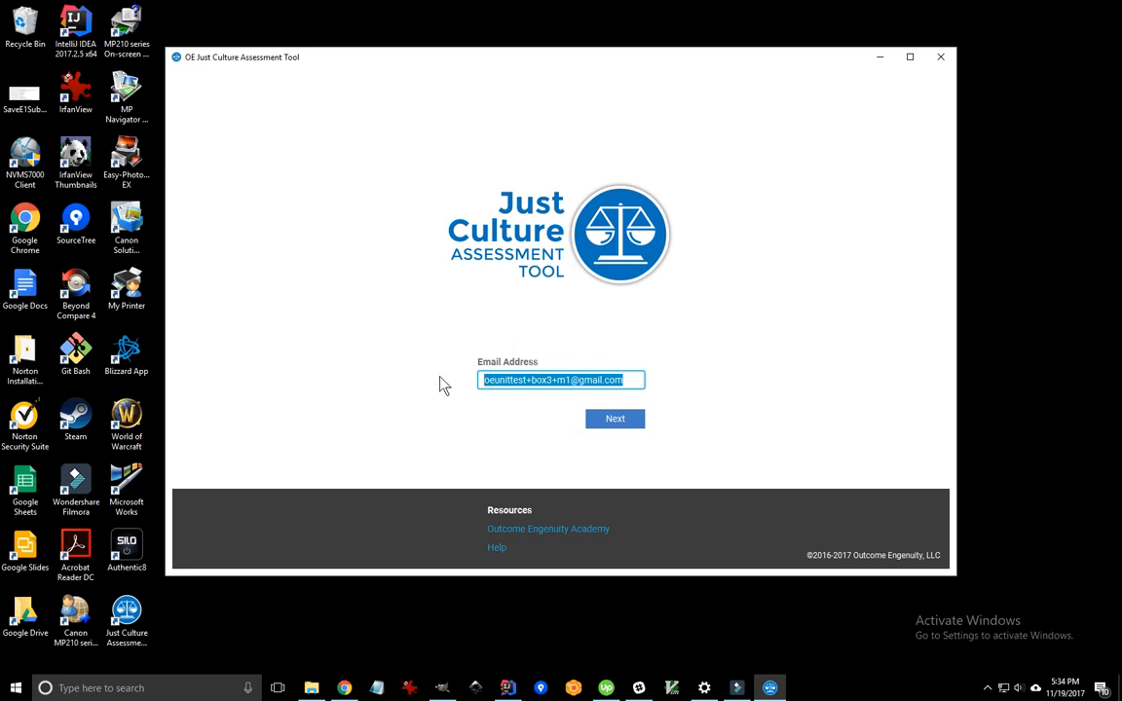
{"action": "left_click", "coordinate": [614, 418]}
{"action": "left_click", "coordinate": [621, 426]}
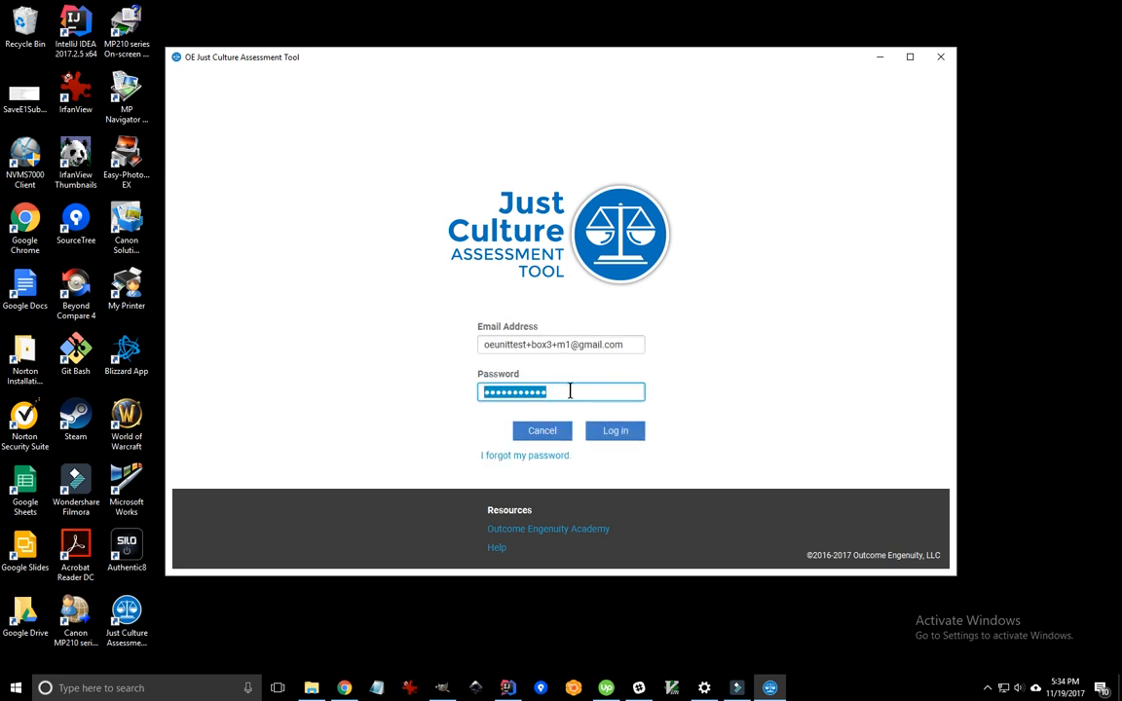
{"action": "left_click", "coordinate": [623, 431]}
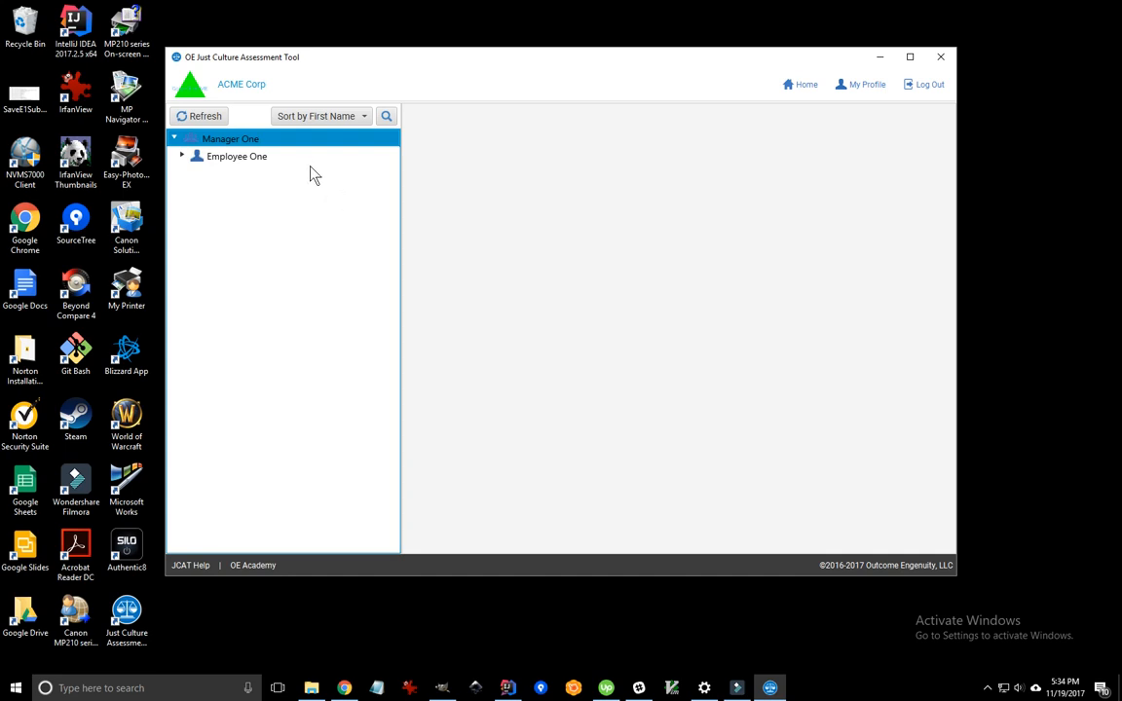
- Create a new employee record under Manager One
{"action": "left_click", "coordinate": [233, 158]}
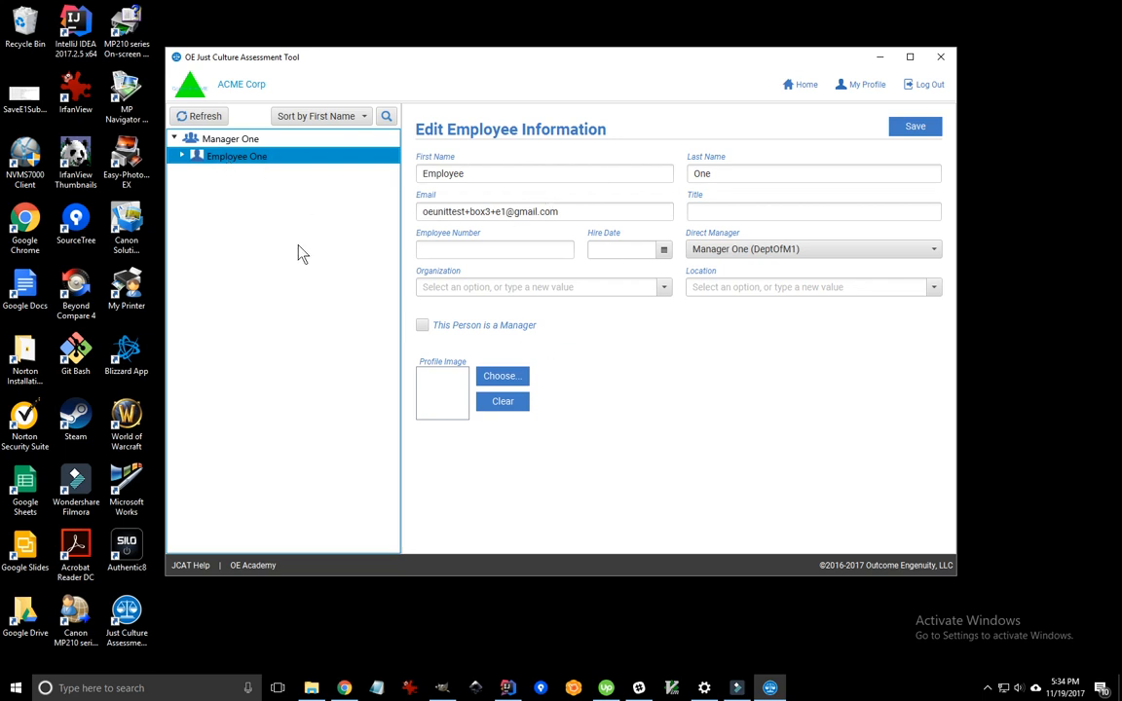
{"action": "left_click", "coordinate": [263, 141]}
{"action": "right_click", "coordinate": [265, 144]}
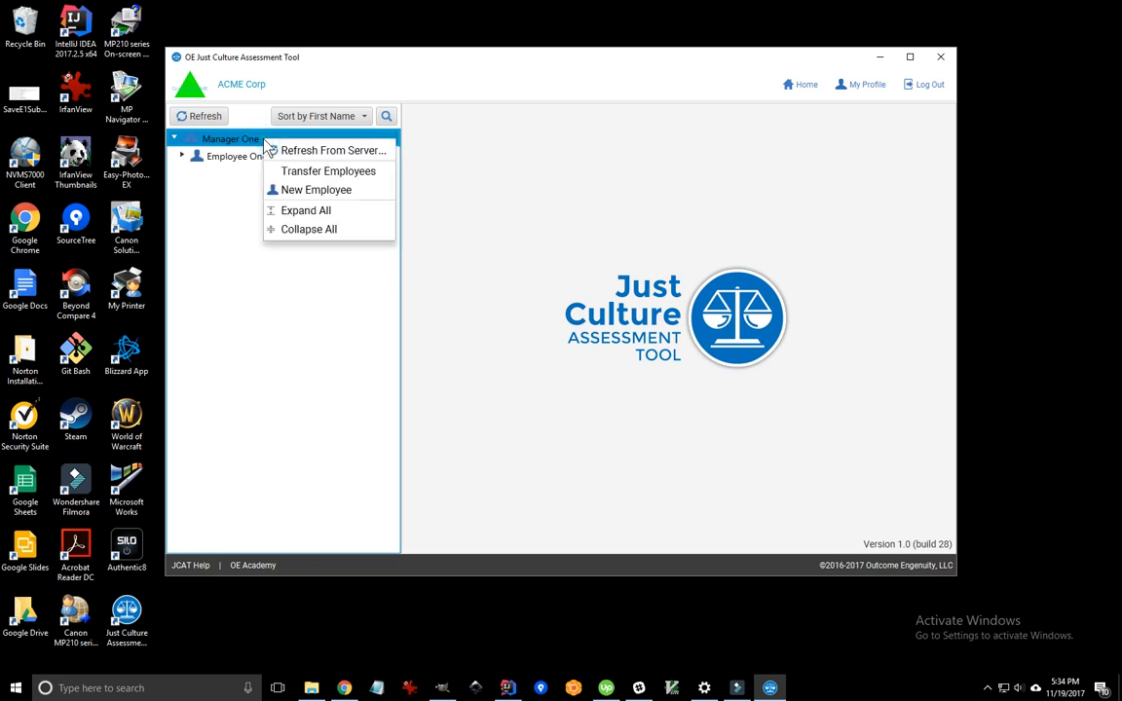
{"action": "left_click", "coordinate": [315, 191]}
- Enter first name 'Employee', last name 'Two', and the employee's e-mail address
{"action": "left_click", "coordinate": [505, 176]}
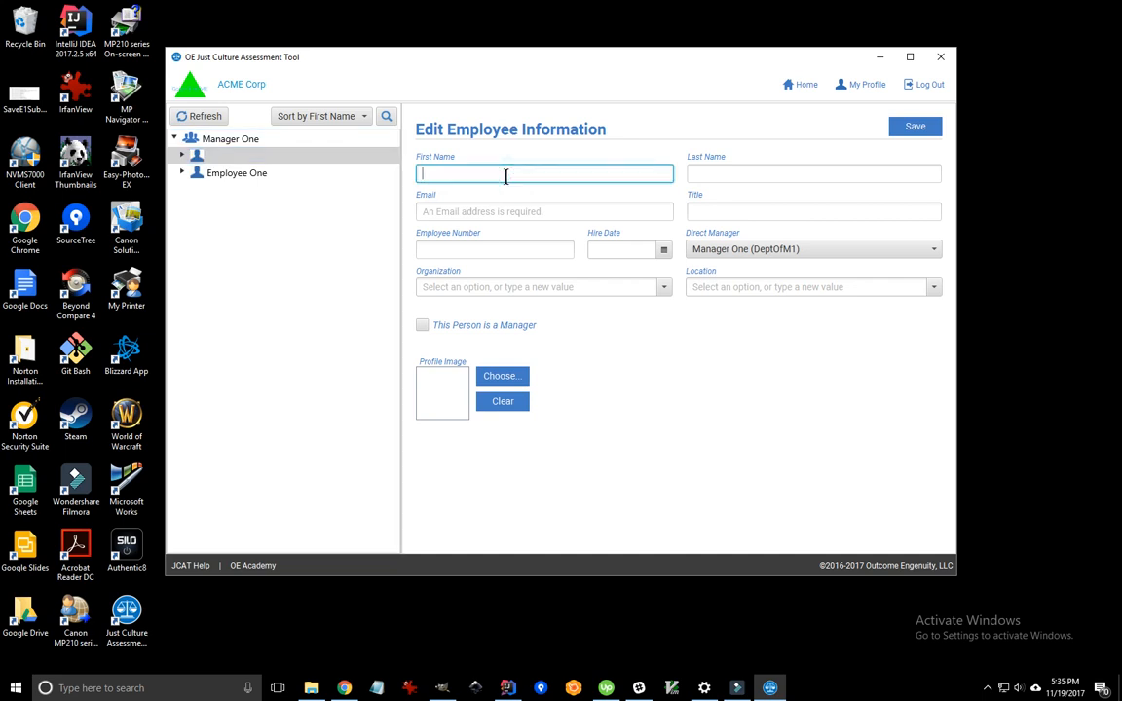
{"action": "type", "text": "Employee"}
{"action": "key", "text": "Tab"}
{"action": "type", "text": "Two"}
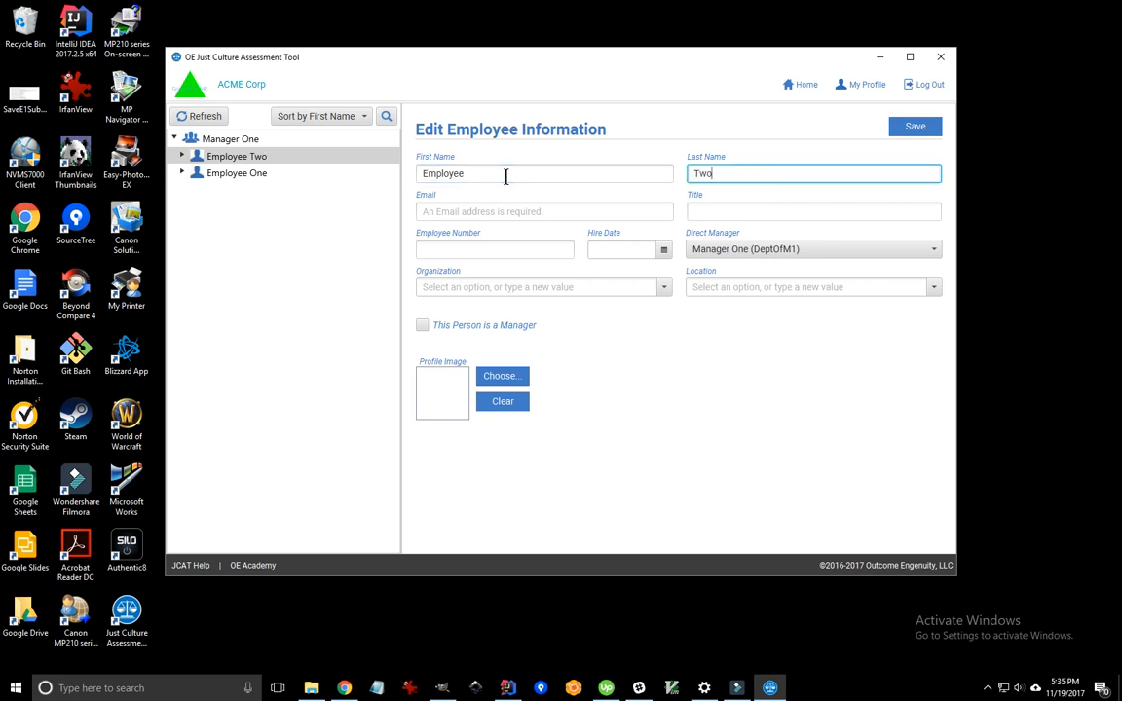
{"action": "key", "text": "Tab"}
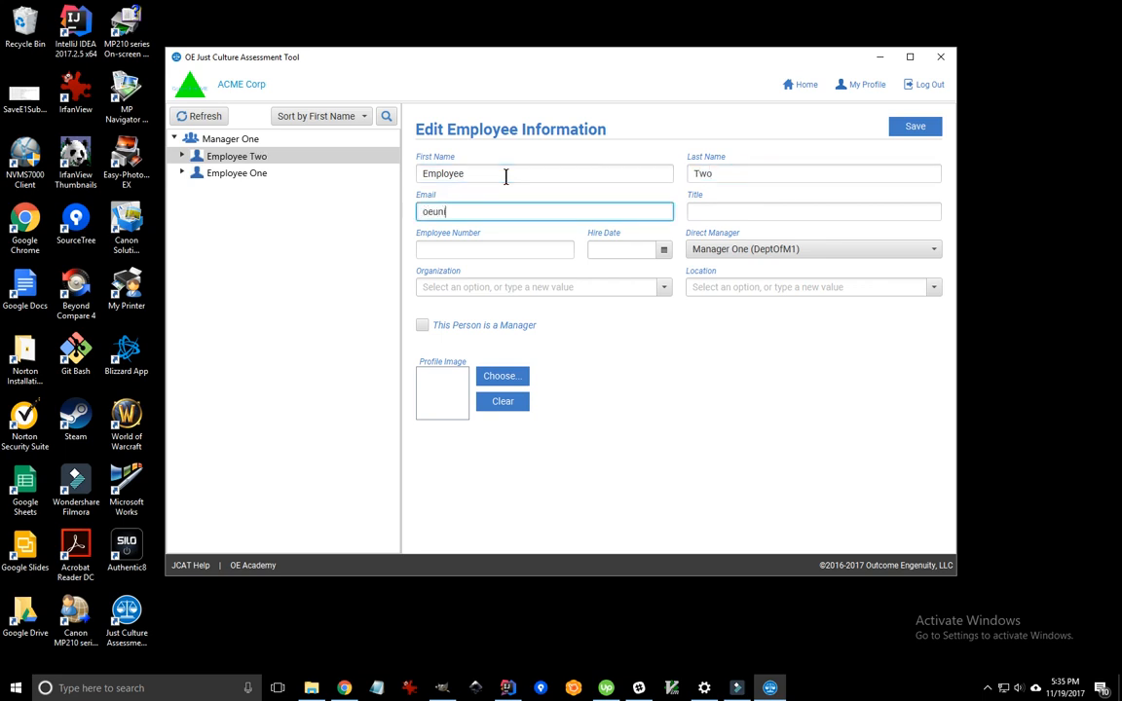
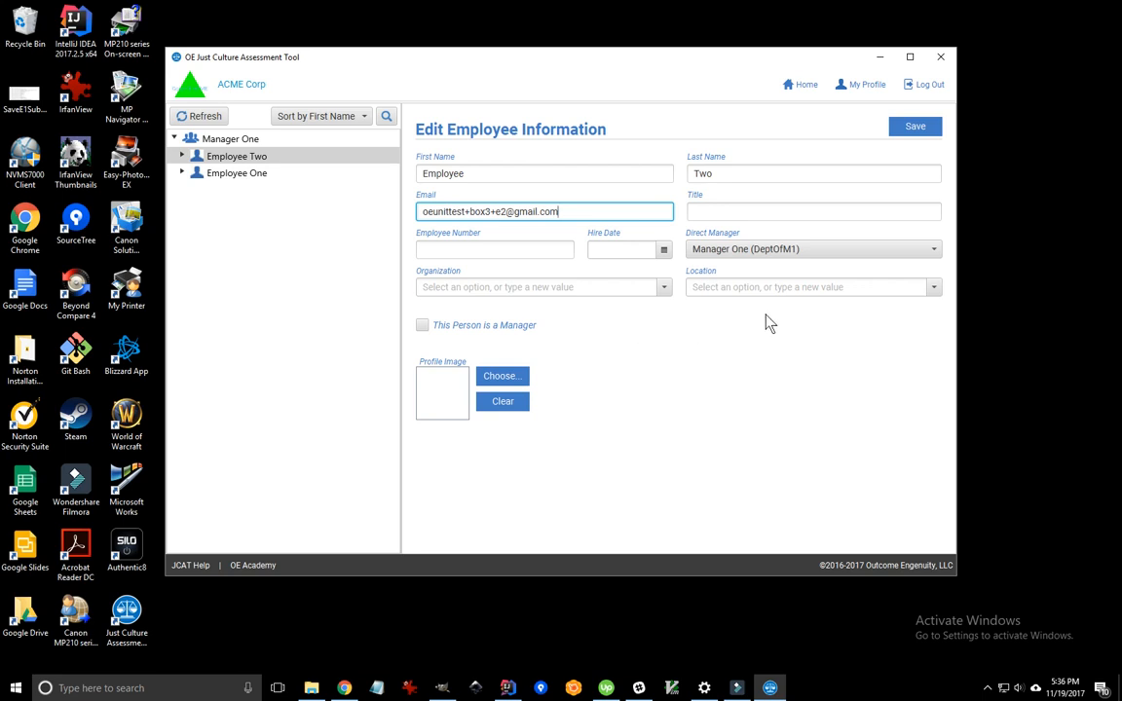
- Save Employee Two's record and create a new assessment for Employee Two
{"action": "left_click", "coordinate": [925, 128]}
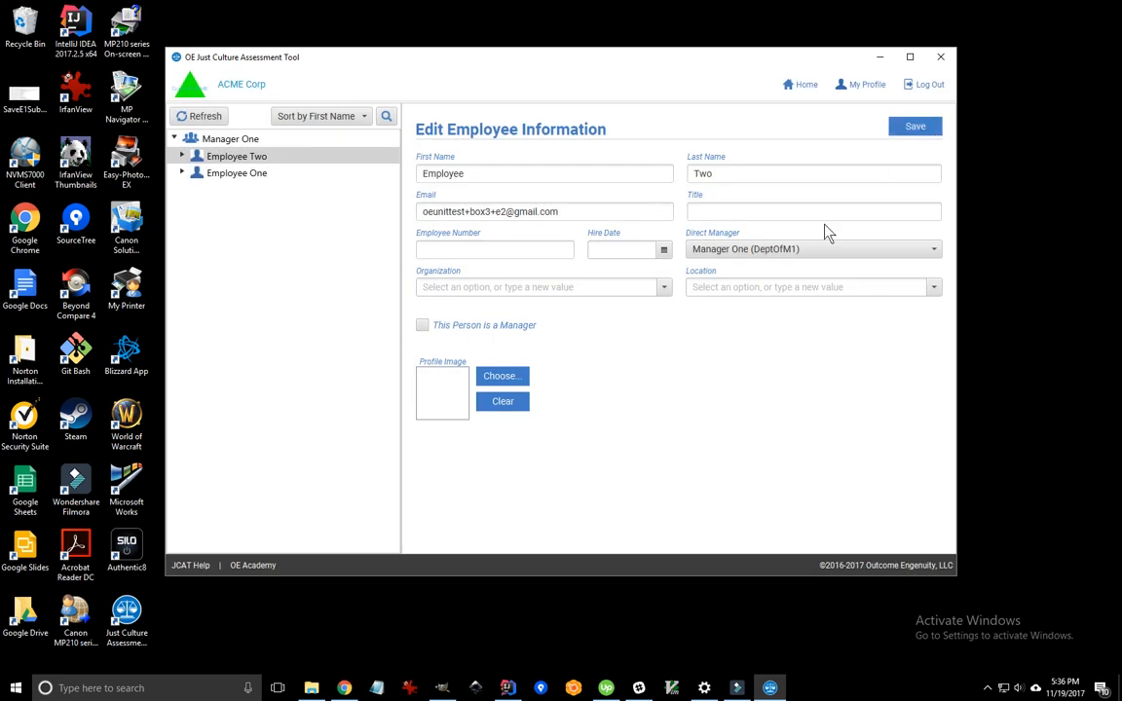
{"action": "left_click", "coordinate": [246, 159]}
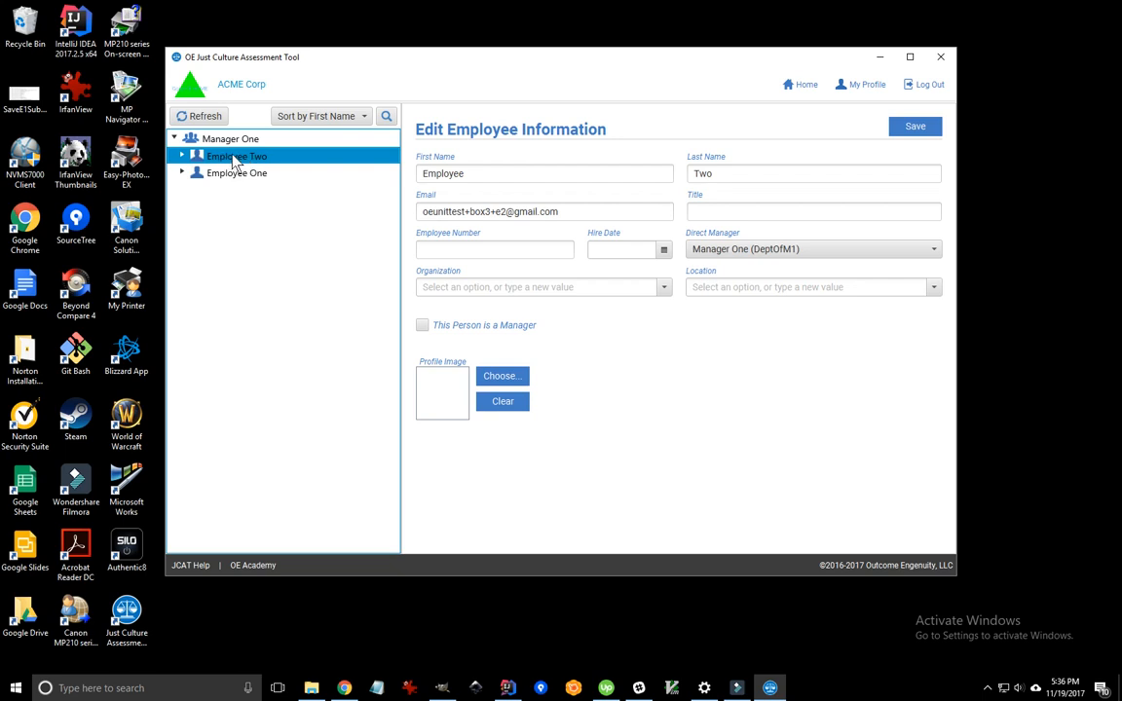
{"action": "right_click", "coordinate": [233, 159]}
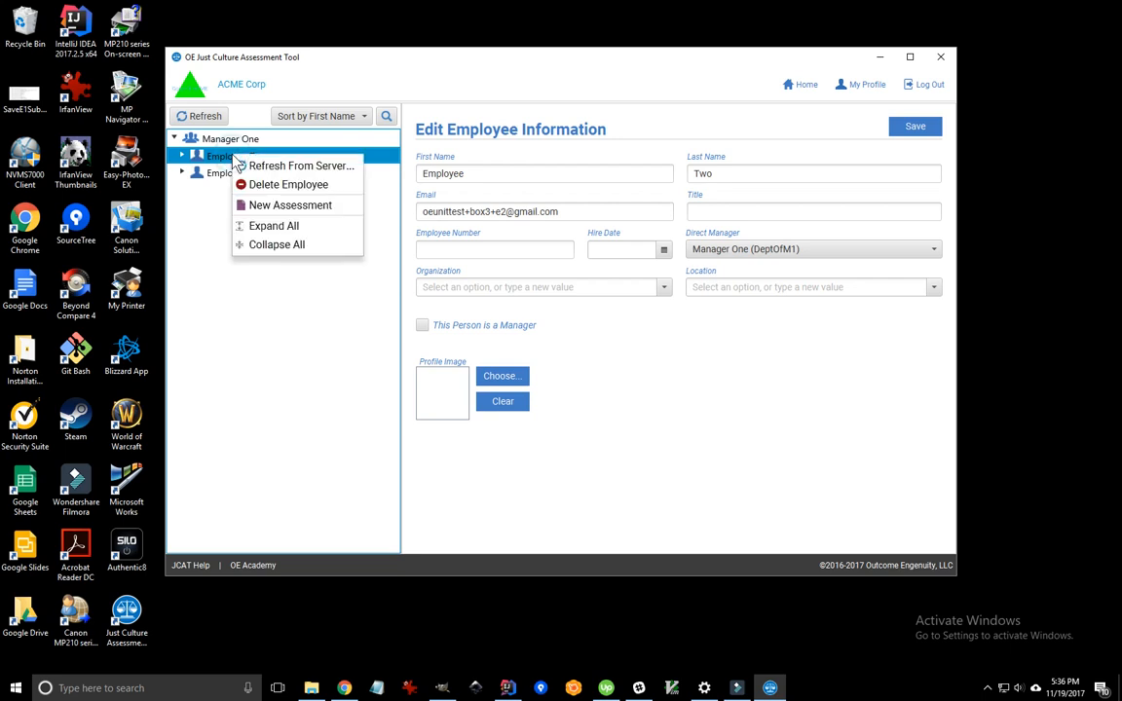
{"action": "left_click", "coordinate": [292, 206]}
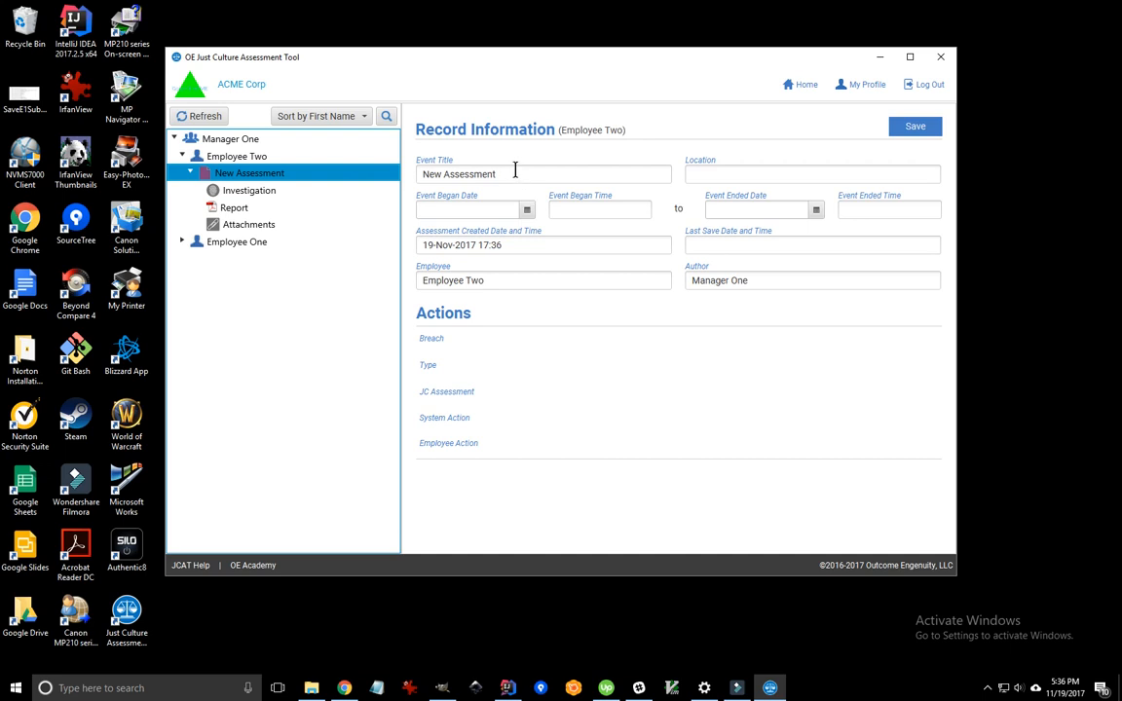
- Replace the default event title with 'Oops' and set the location to 'Bldg #1'
{"action": "left_click_drag", "start_coordinate": [513, 171], "coordinate": [394, 165]}
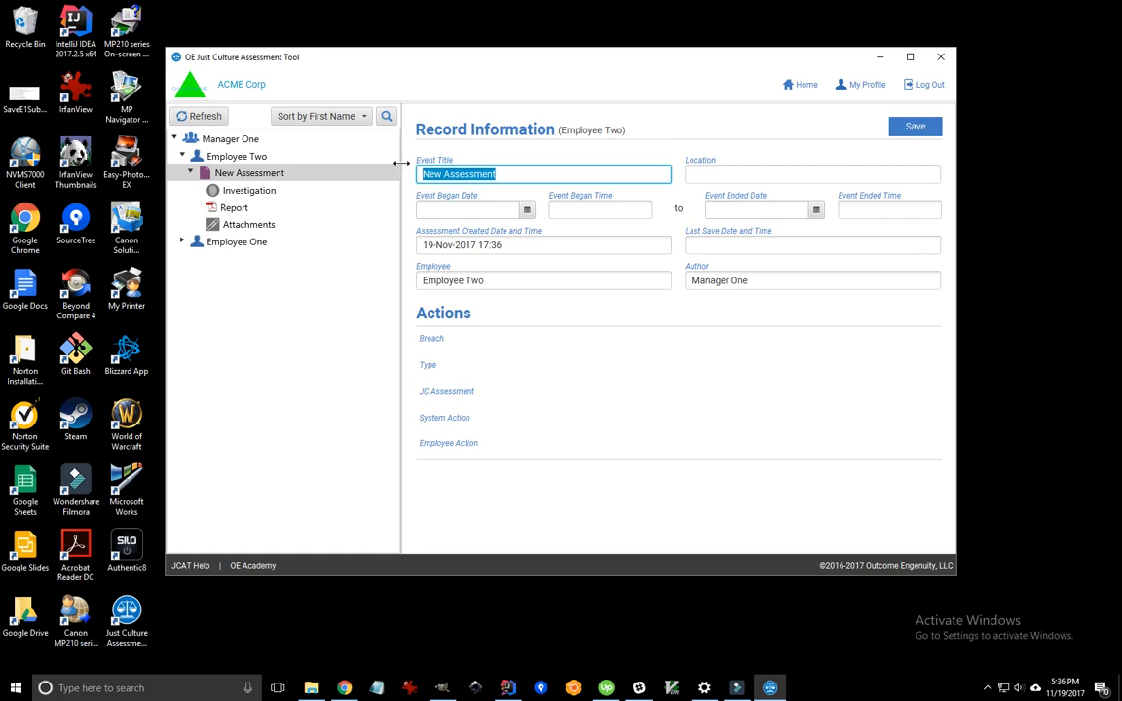
{"action": "type", "text": "Oops"}
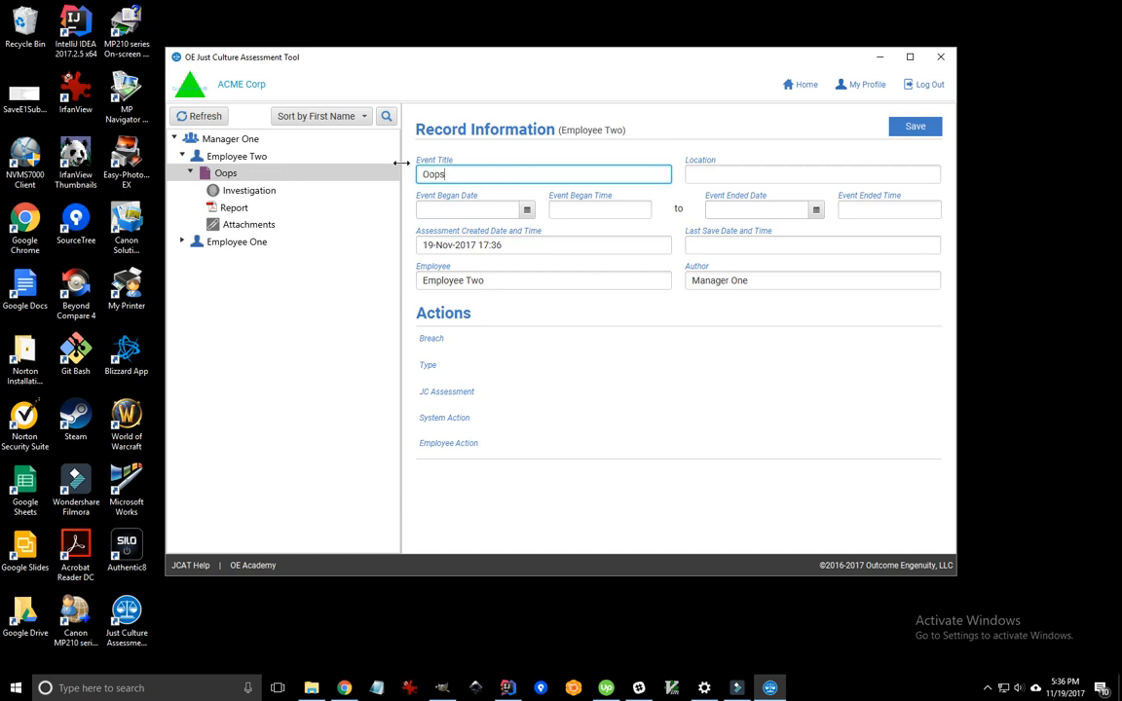
{"action": "left_click", "coordinate": [791, 172]}
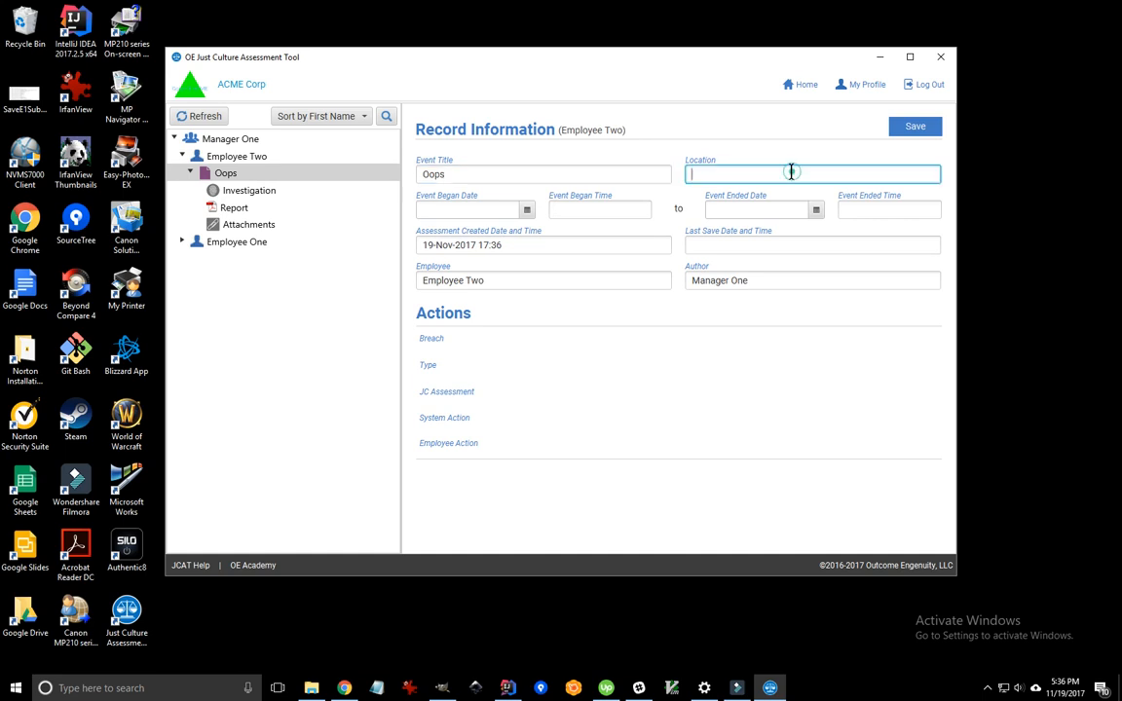
{"action": "type", "text": "Bldg #1"}
- Set the event to run from 14-Nov-2017 00:00 to 15-Nov-2017 01:00, then go to Investigation
{"action": "left_click", "coordinate": [526, 210]}
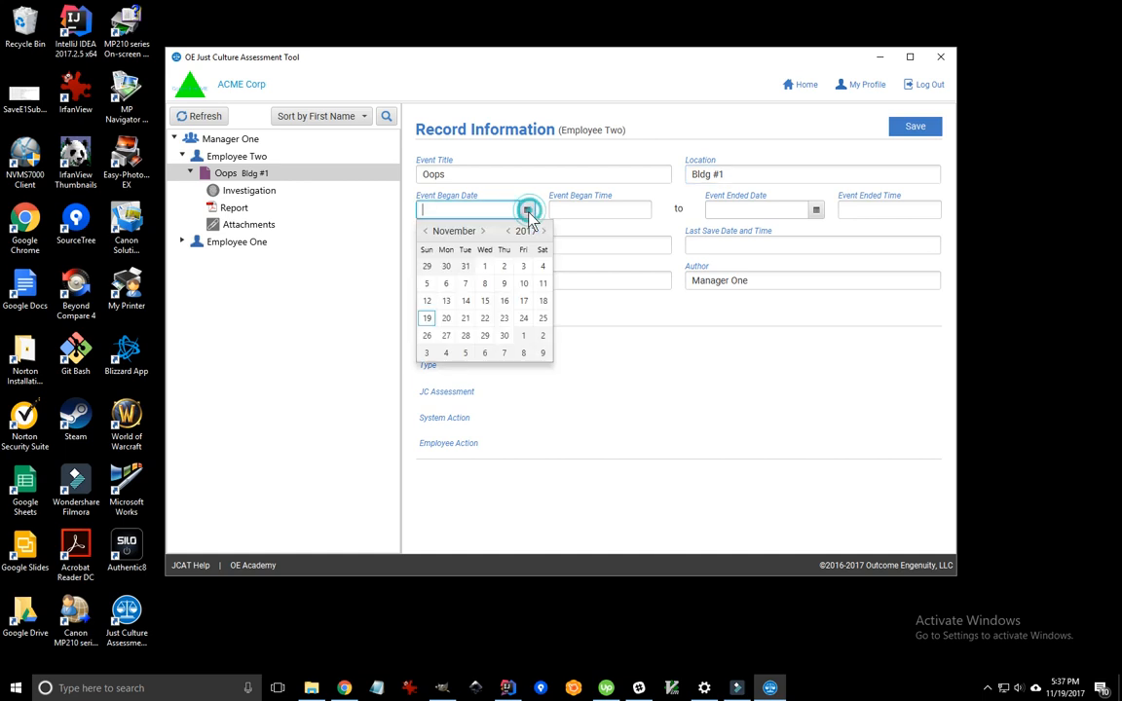
{"action": "left_click", "coordinate": [465, 301]}
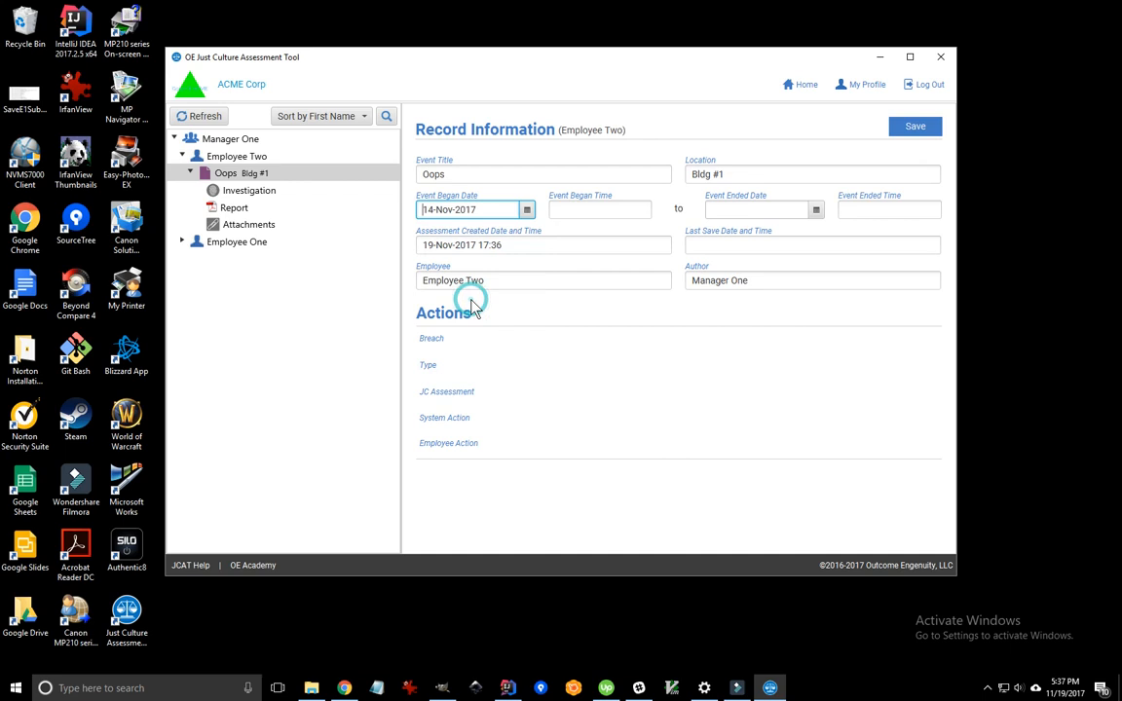
{"action": "left_click", "coordinate": [578, 210]}
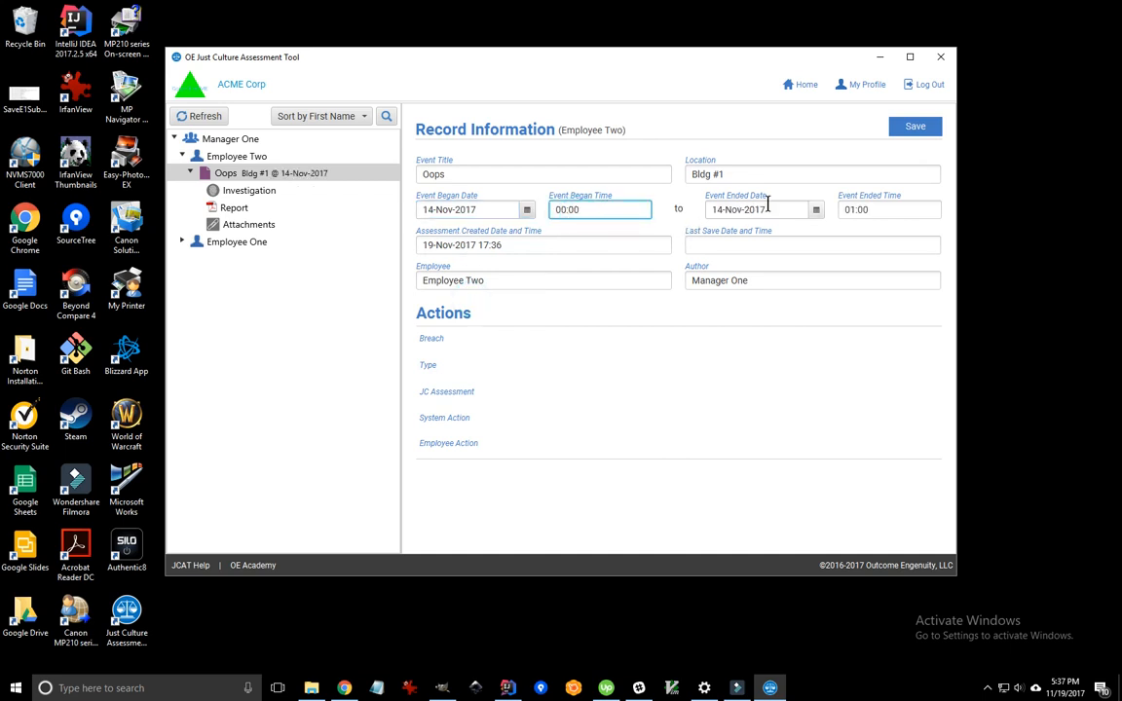
{"action": "left_click", "coordinate": [816, 210]}
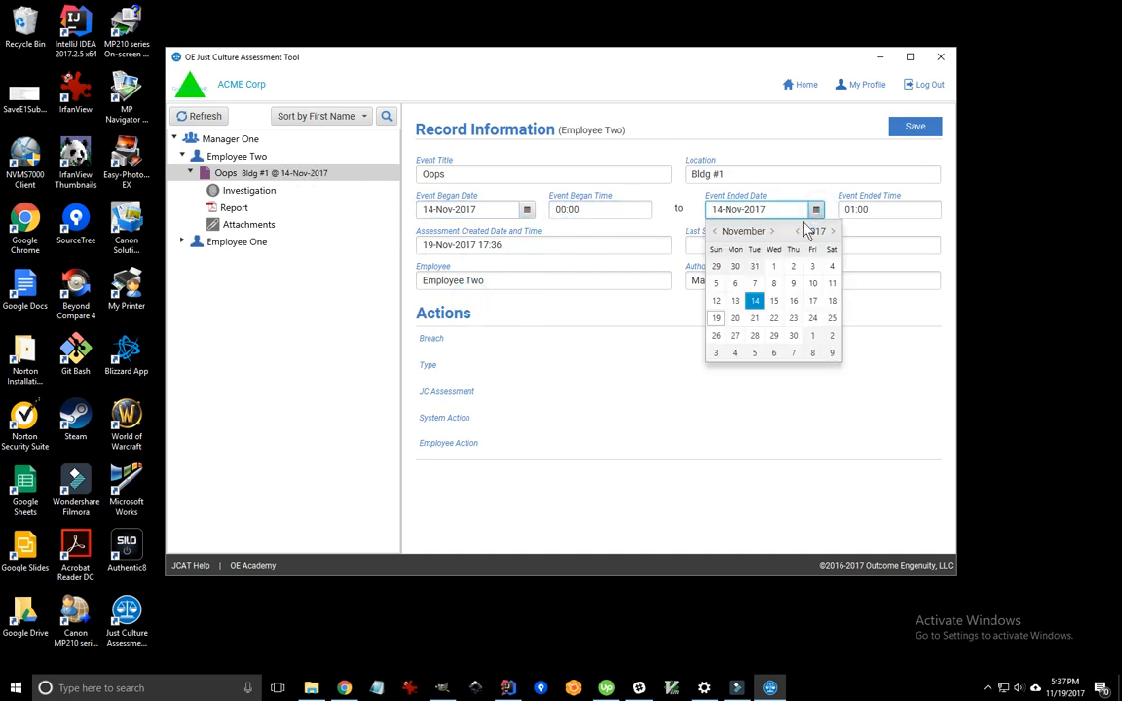
{"action": "left_click", "coordinate": [779, 304]}
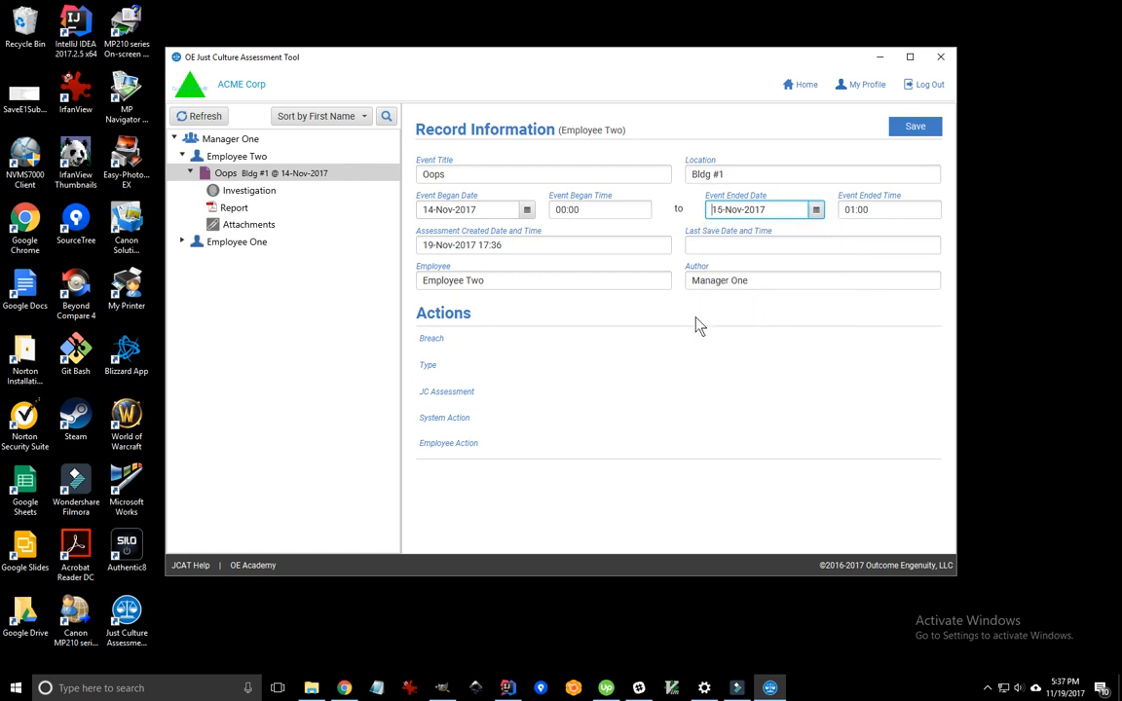
{"action": "left_click", "coordinate": [539, 245]}
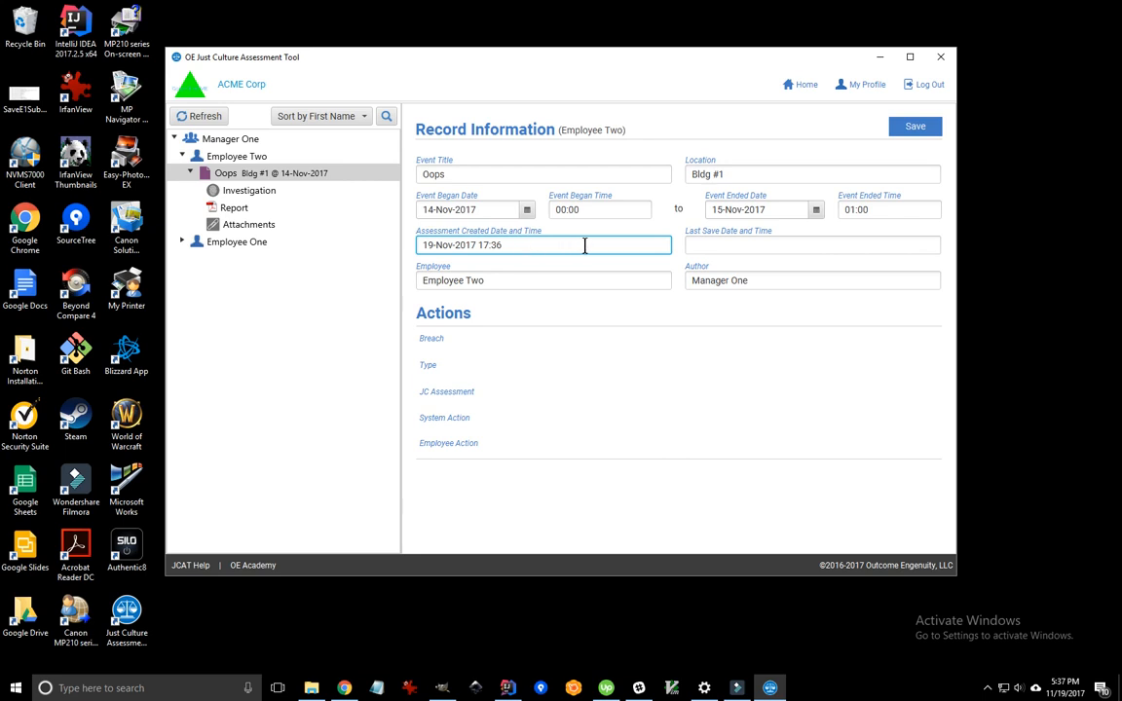
{"action": "left_click", "coordinate": [720, 245]}
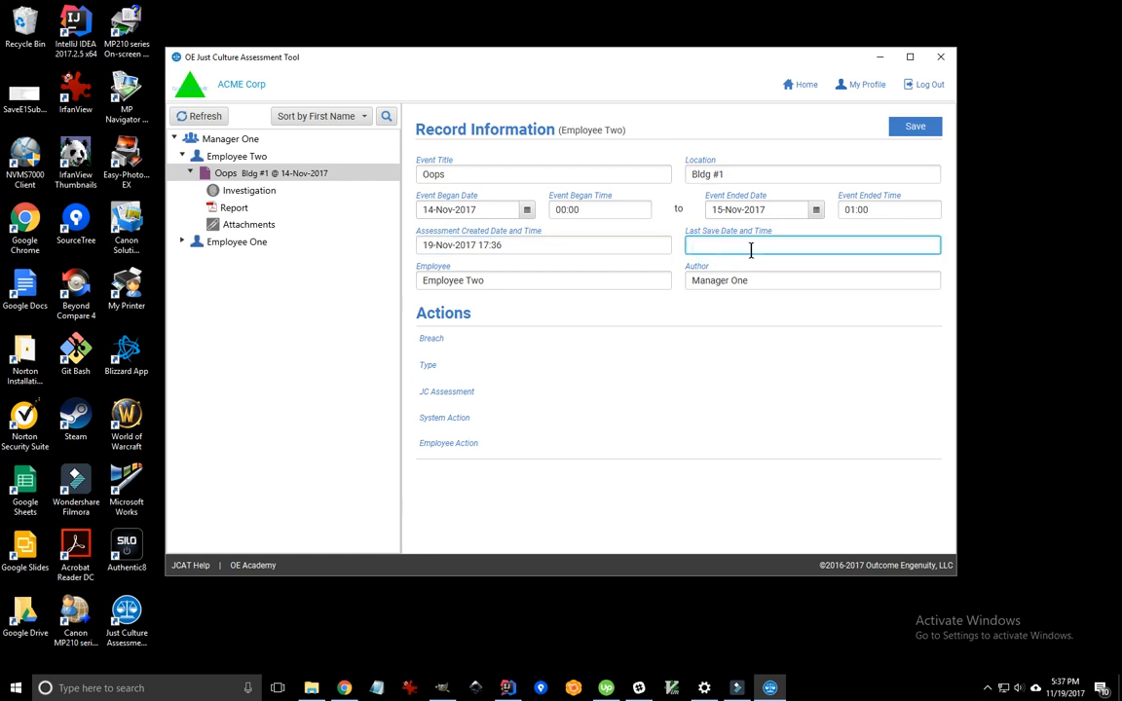
{"action": "left_click", "coordinate": [507, 282]}
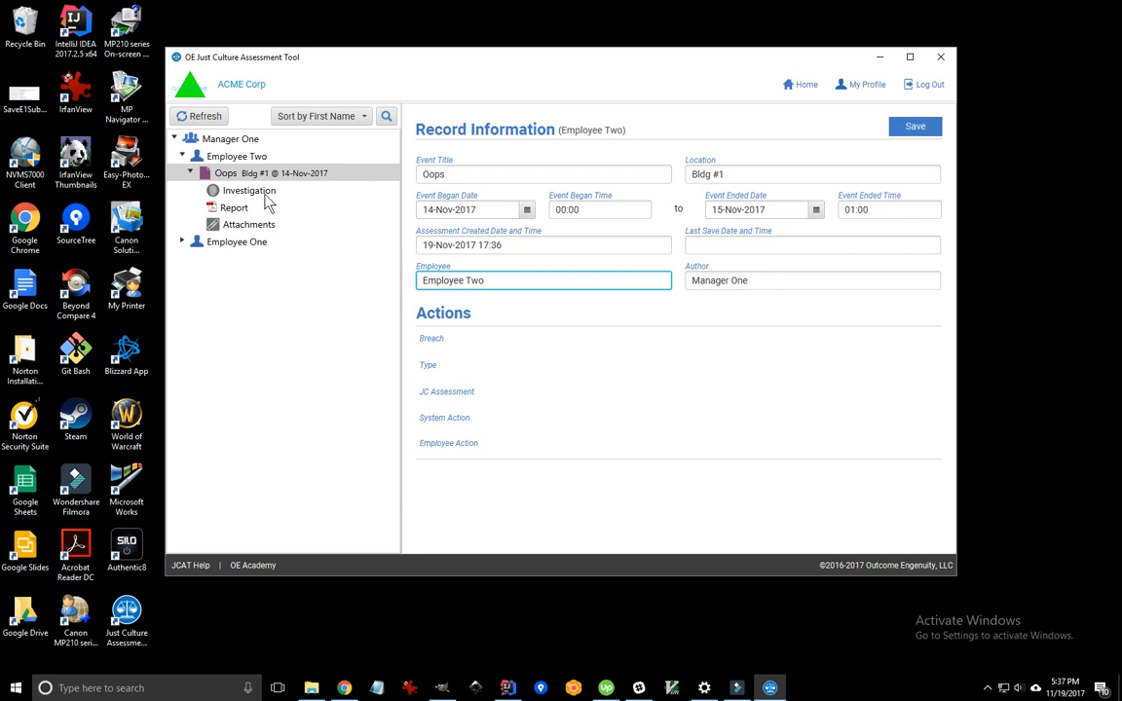
{"action": "left_click", "coordinate": [249, 193]}
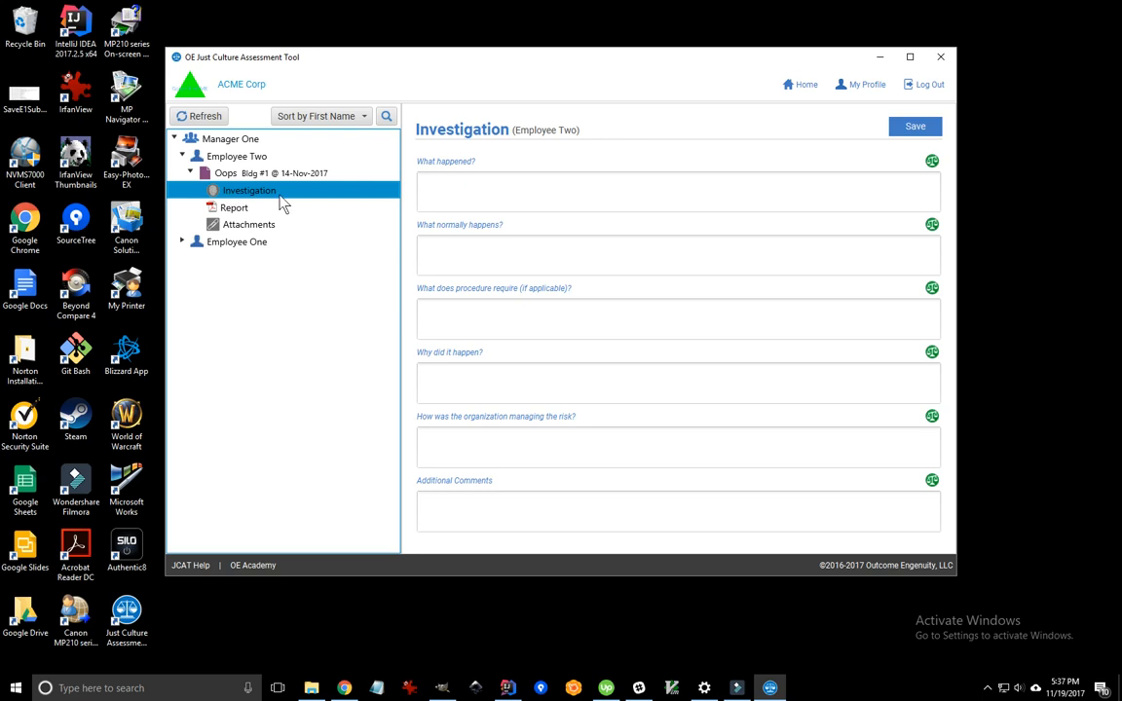
- Answer 'MRI Damaged', 'MRI undamaged.' and the careful carried-items assessment procedure for the MRI unit
{"action": "left_click", "coordinate": [466, 193]}
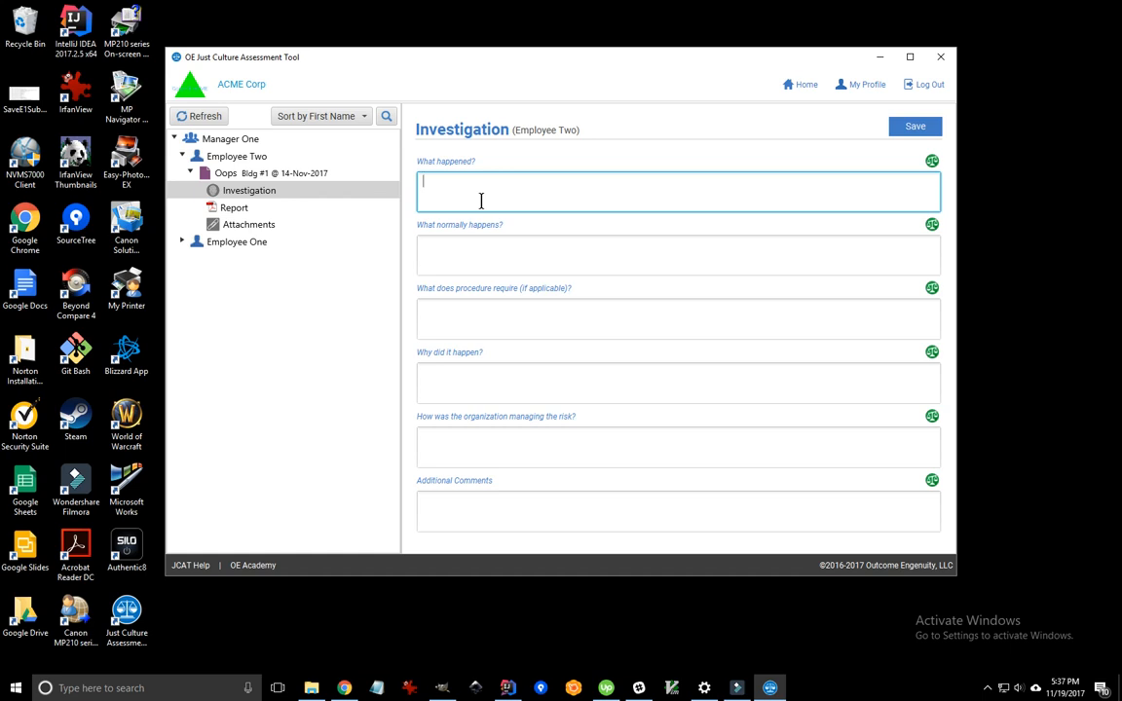
{"action": "type", "text": "MRI Damaged"}
{"action": "left_click", "coordinate": [474, 253]}
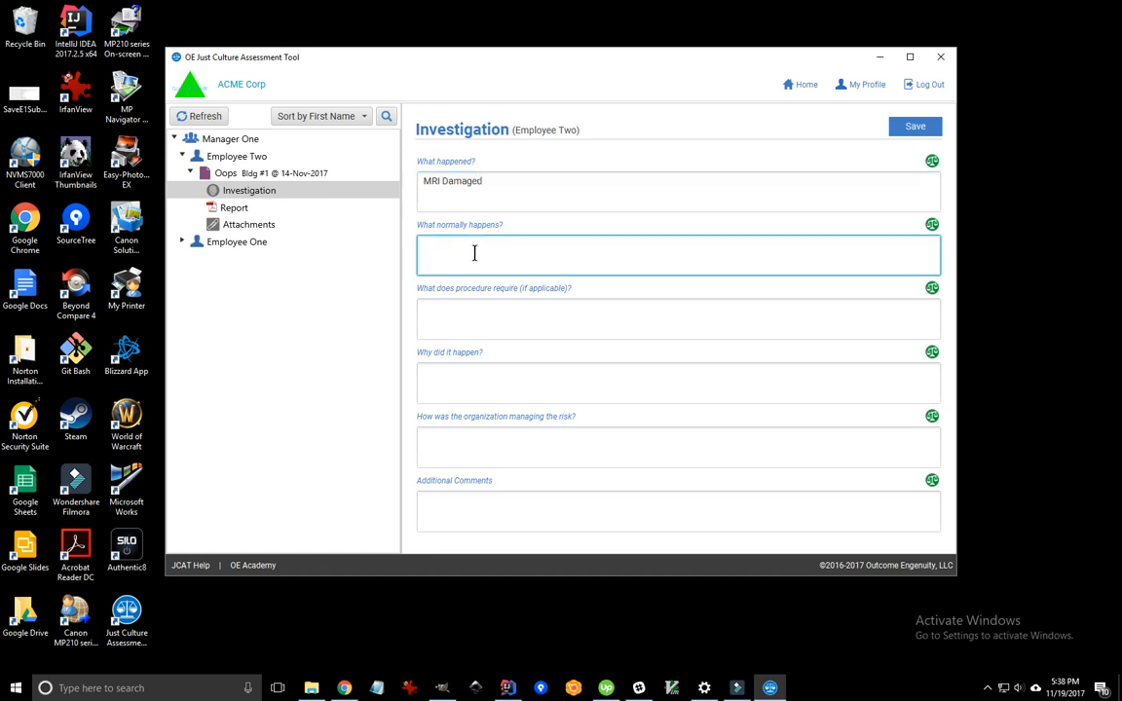
{"action": "type", "text": "MRI undamaged."}
{"action": "left_click", "coordinate": [530, 315]}
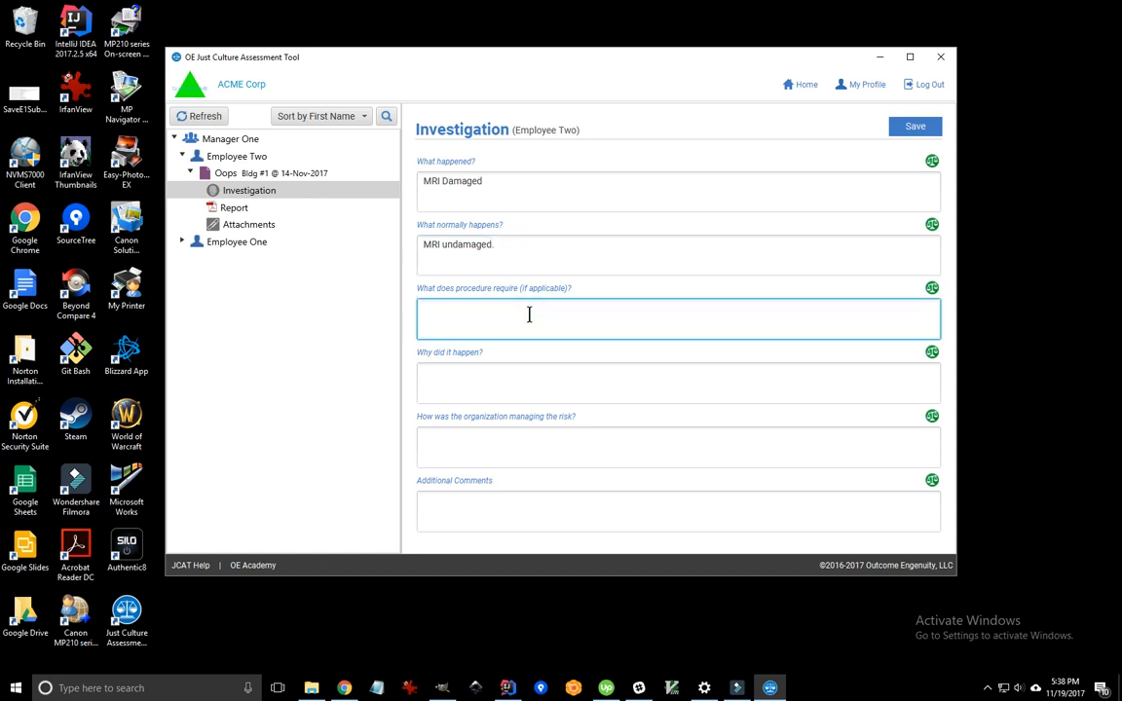
{"action": "type", "text": "Careful assessment of what is being"}
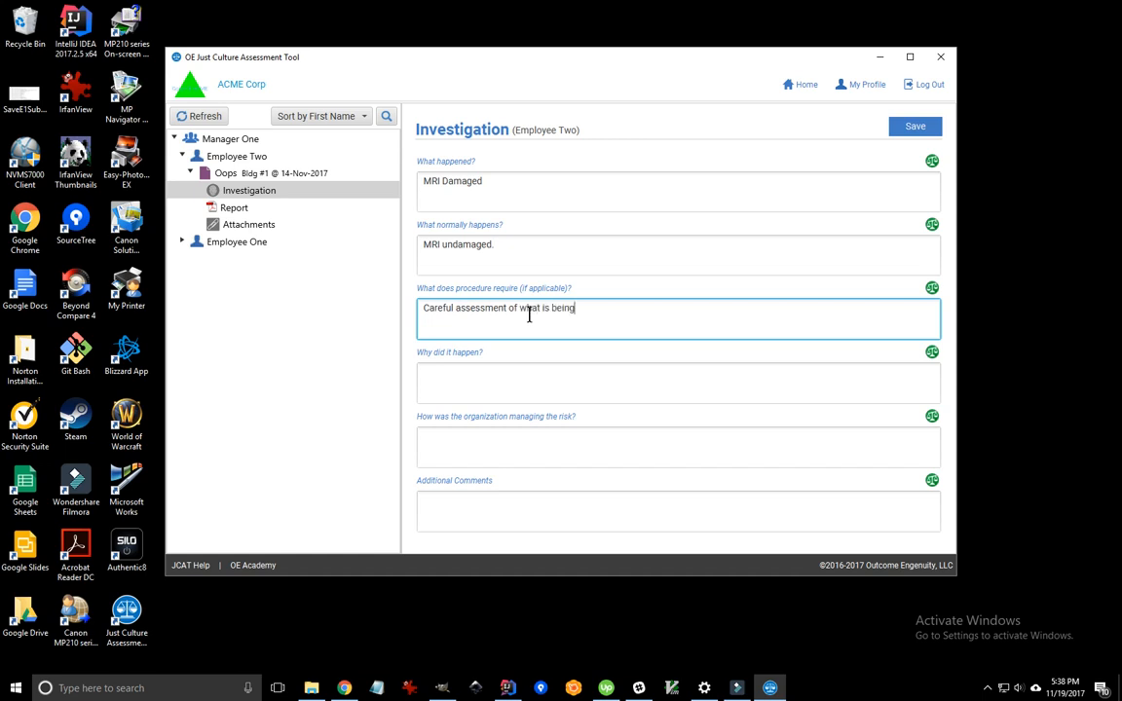
{"action": "type", "text": " carried into the MRI unit."}
{"action": "left_click", "coordinate": [473, 382]}
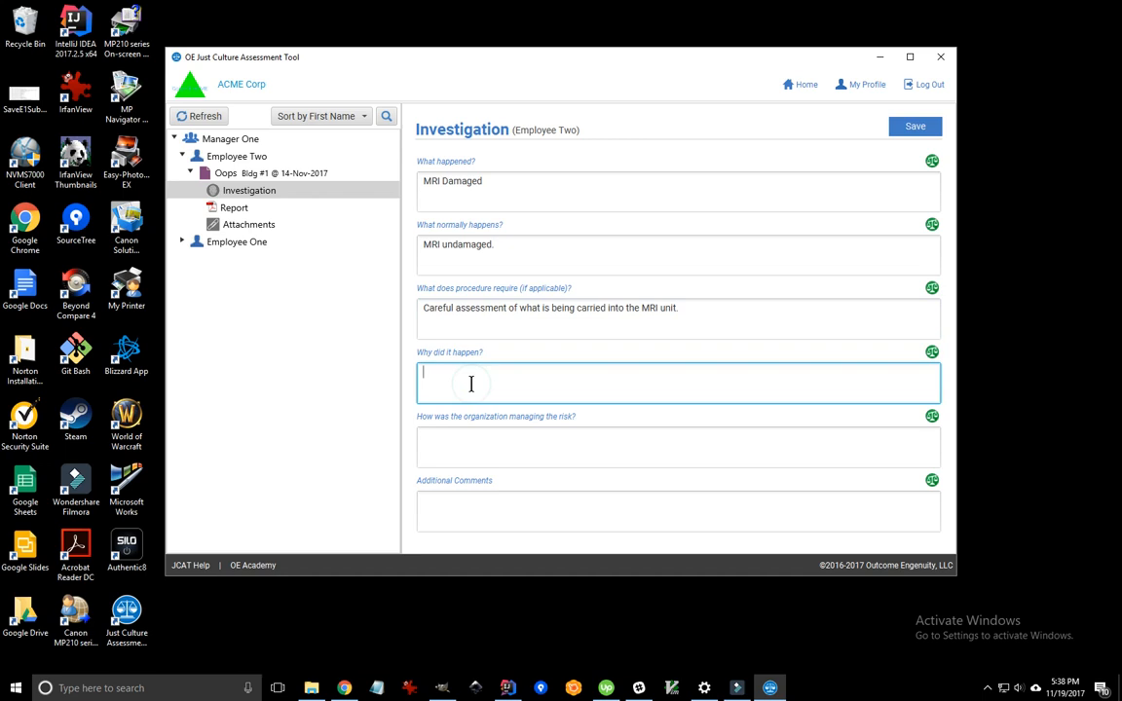
- Enter the loose cell phone as the cause and describe the device ban and technician training
{"action": "type", "text": "Cell phone got lose when th"}
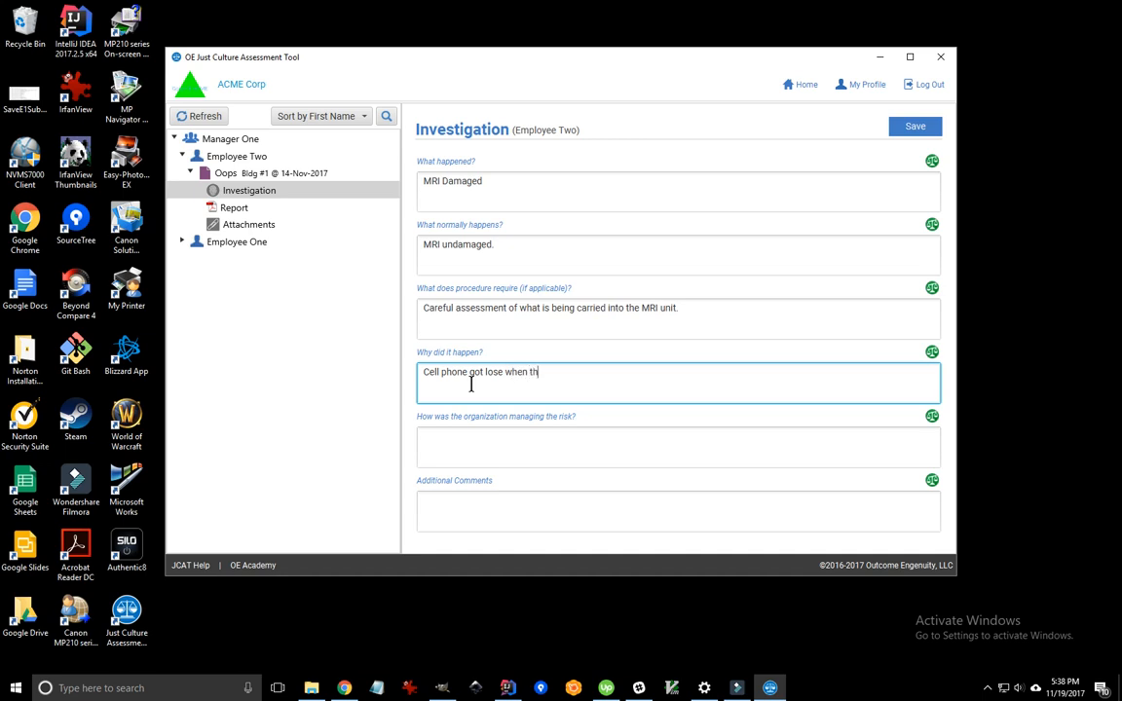
{"action": "type", "text": "e MRI was turned on."}
{"action": "left_click", "coordinate": [477, 443]}
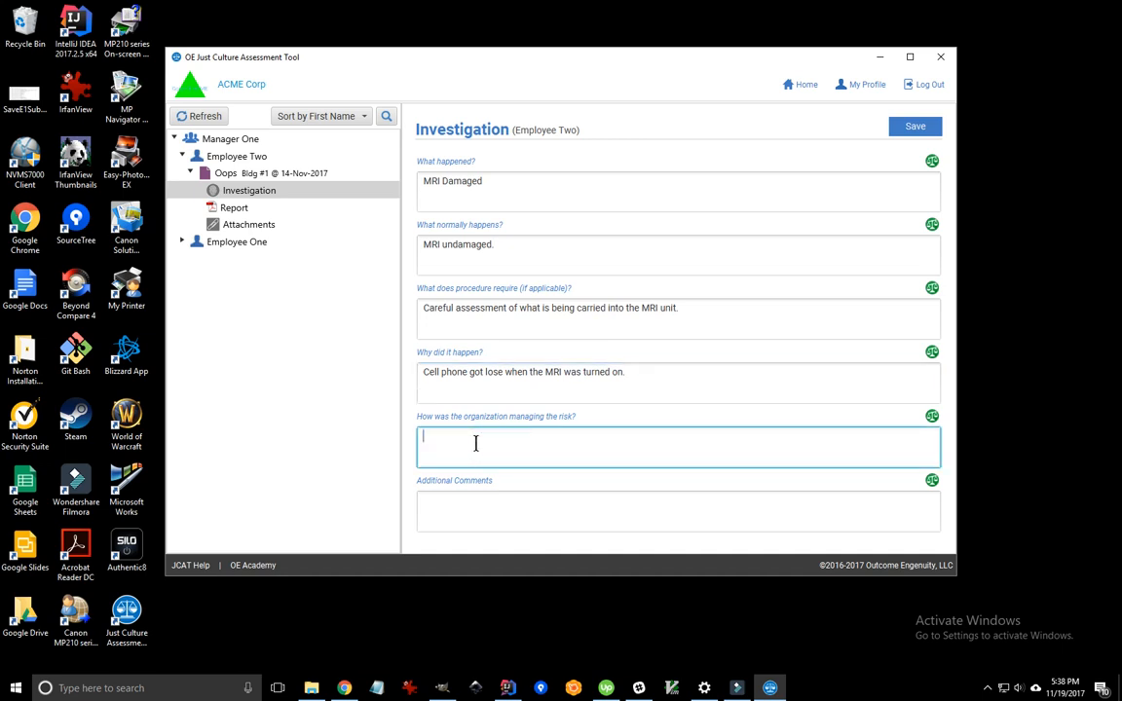
{"action": "type", "text": "Had prohibiting electronic devices."}
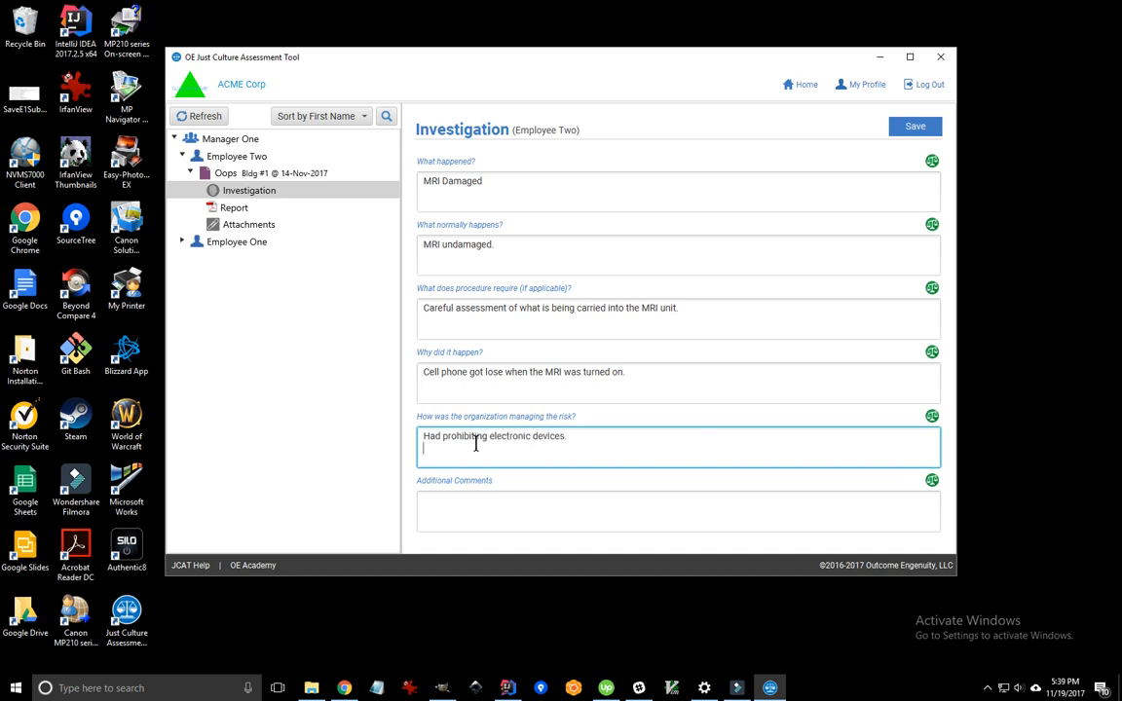
{"action": "key", "text": "Return"}
{"action": "type", "text": "Lab technician was trained to"}
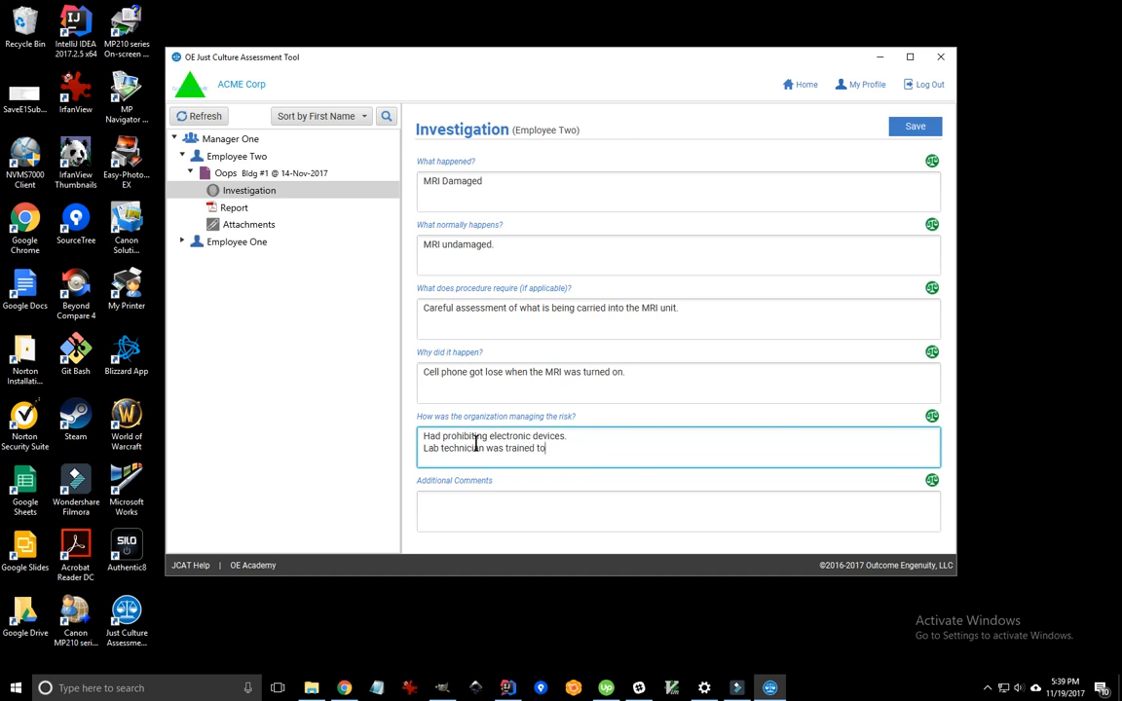
{"action": "type", "text": " eliminate electronic before en"}
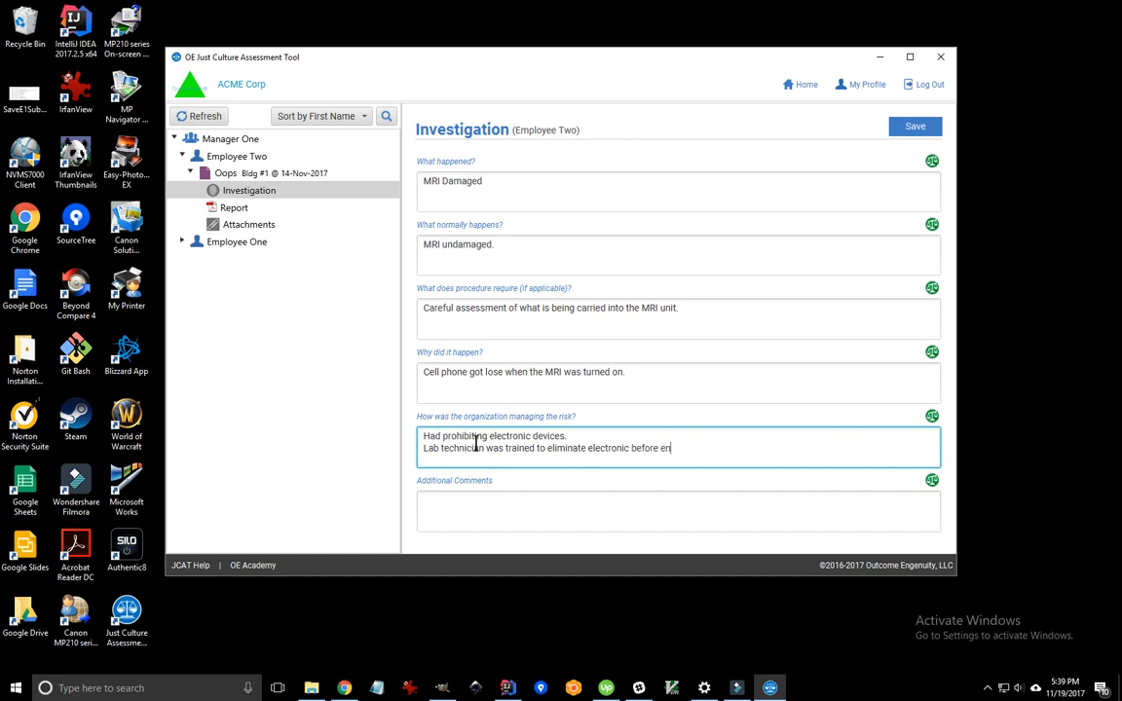
{"action": "type", "text": "tering the"}
{"action": "type", "text": " labe"}
- Attach C:\home\Backups\Sysadmin\Vostro200Specs.txt on the assessment's Attachments page
{"action": "left_click", "coordinate": [246, 228]}
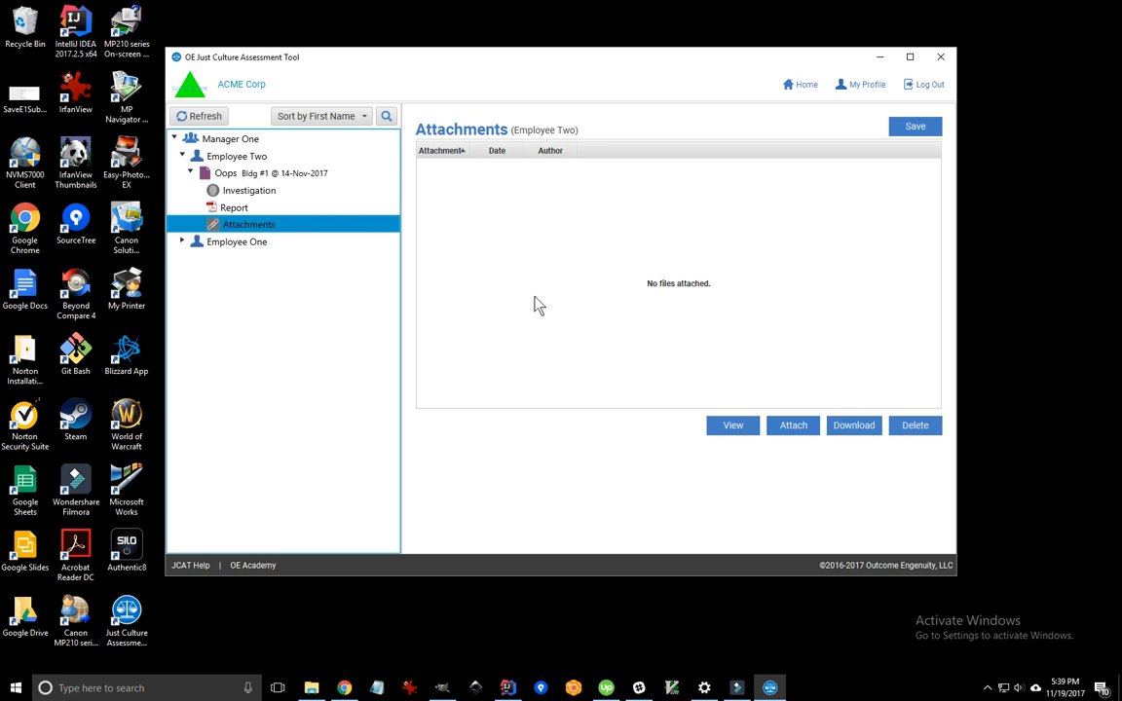
{"action": "left_click", "coordinate": [794, 436]}
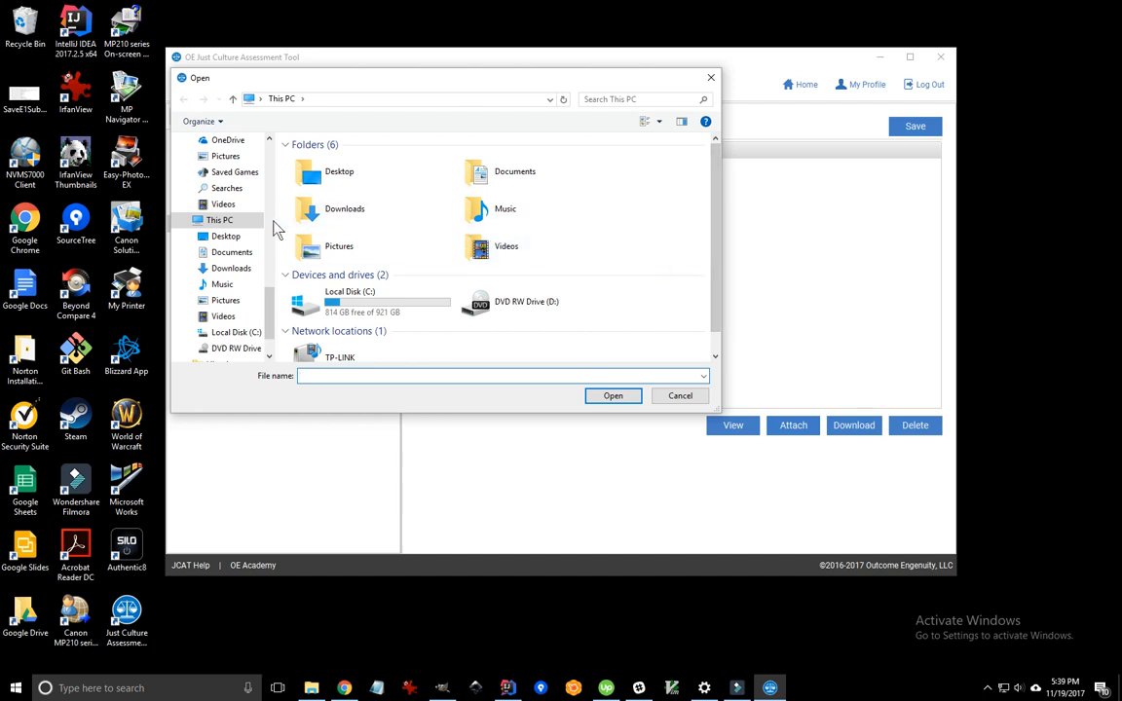
{"action": "scroll", "coordinate": [229, 253], "scroll_direction": "up", "scroll_amount": 5}
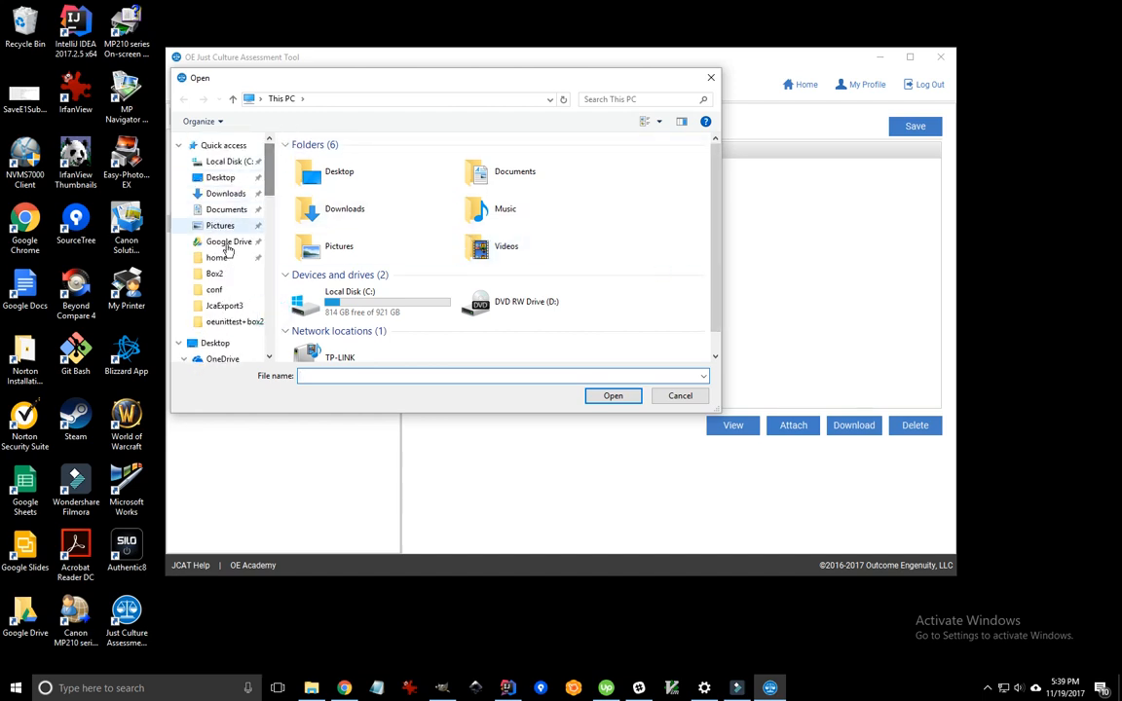
{"action": "left_click", "coordinate": [219, 255]}
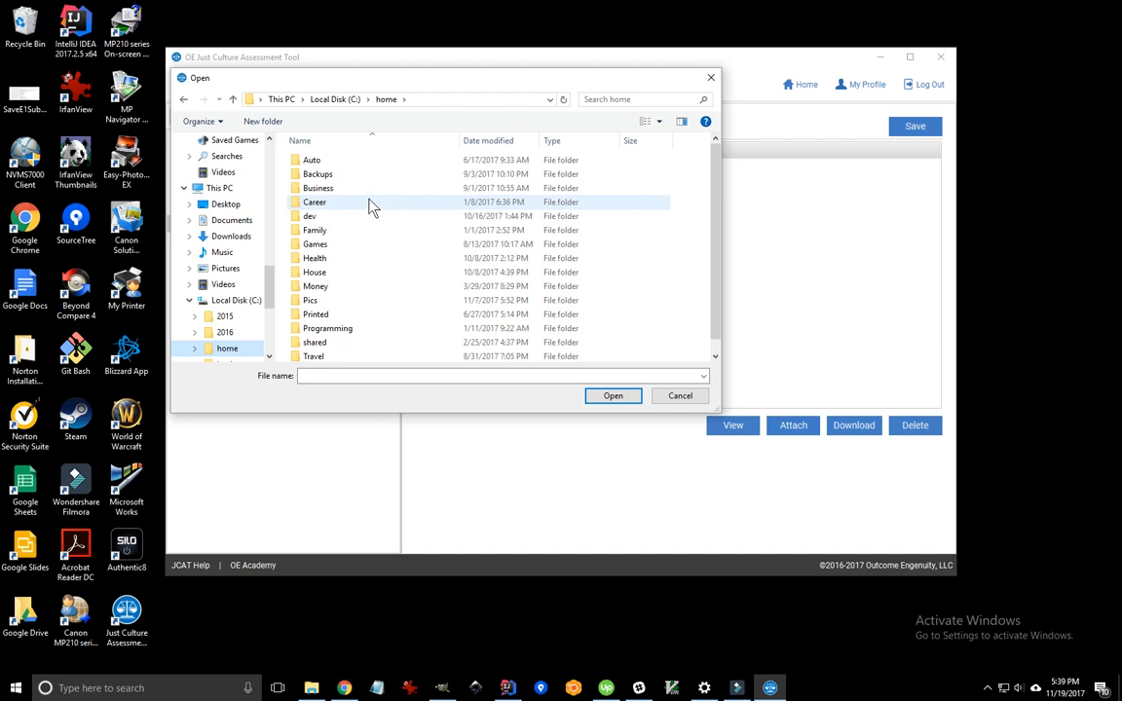
{"action": "double_click", "coordinate": [346, 174]}
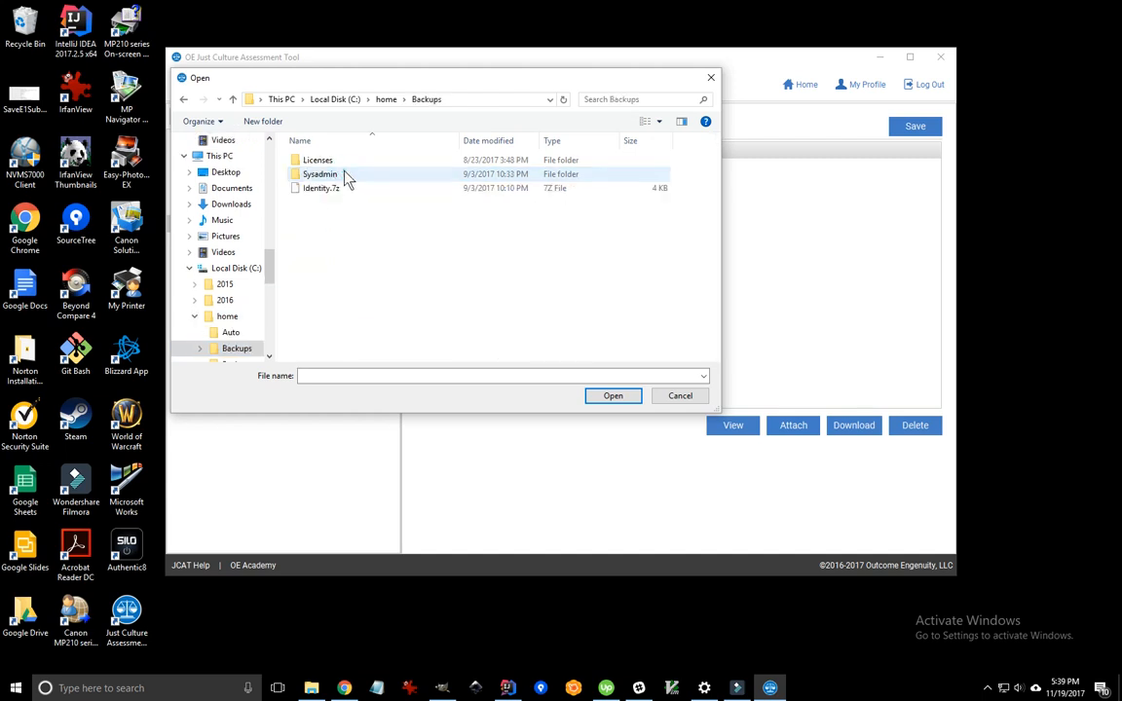
{"action": "double_click", "coordinate": [322, 174]}
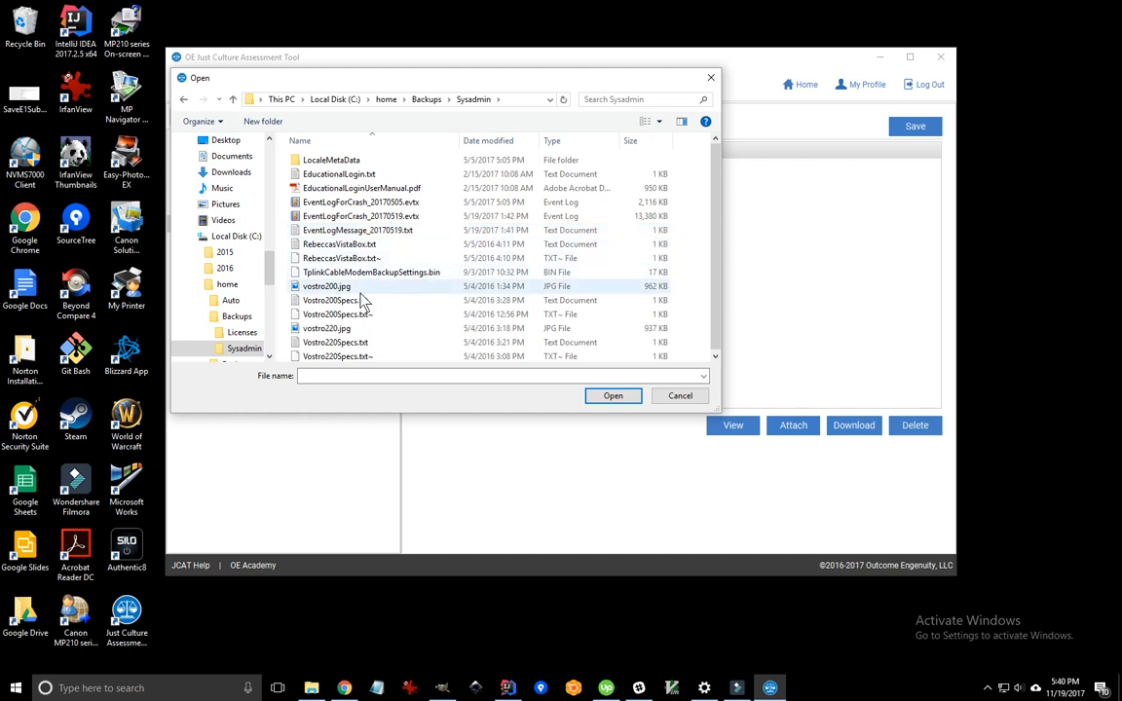
{"action": "left_click", "coordinate": [322, 303]}
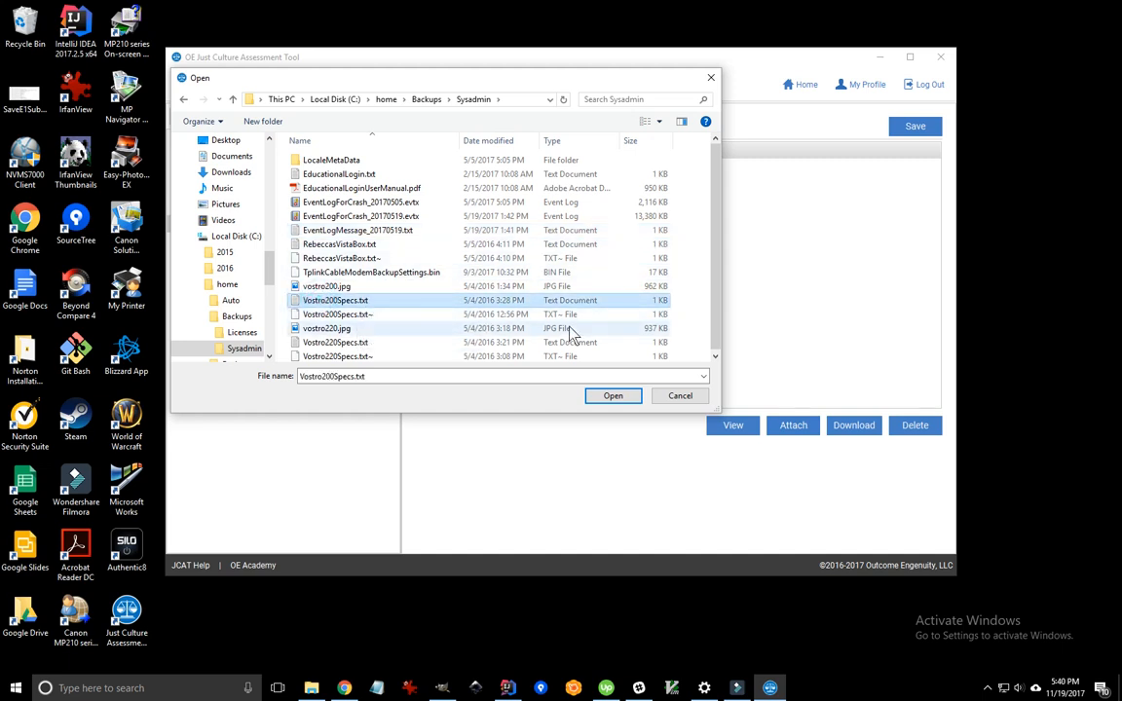
{"action": "left_click", "coordinate": [612, 397]}
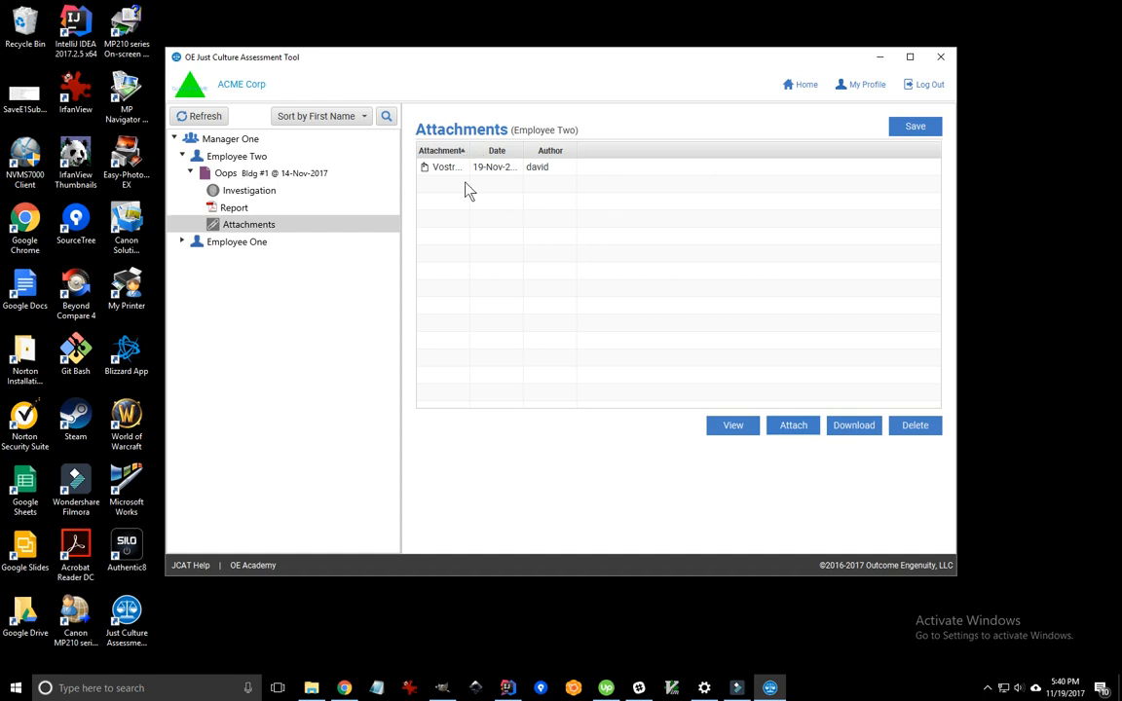
- View Vostro200Specs.txt in Notepad, close it, and widen the Attachment column to show the full name
{"action": "double_click", "coordinate": [450, 167]}
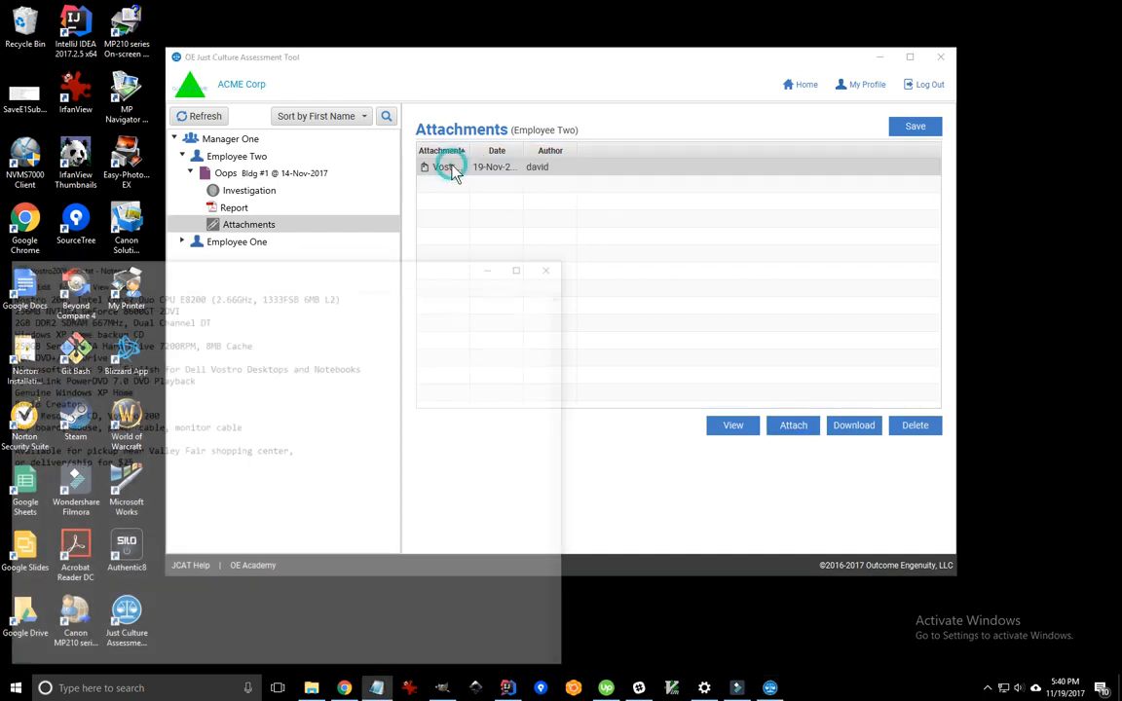
{"action": "left_click_drag", "start_coordinate": [404, 266], "coordinate": [567, 195]}
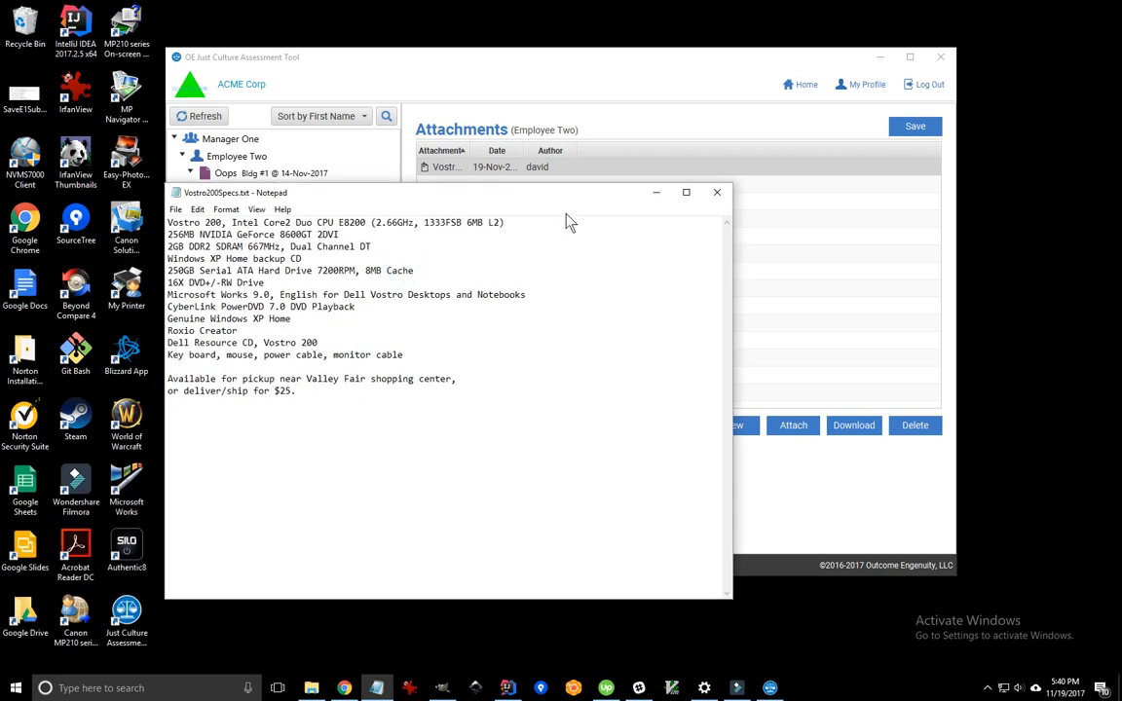
{"action": "left_click", "coordinate": [718, 194]}
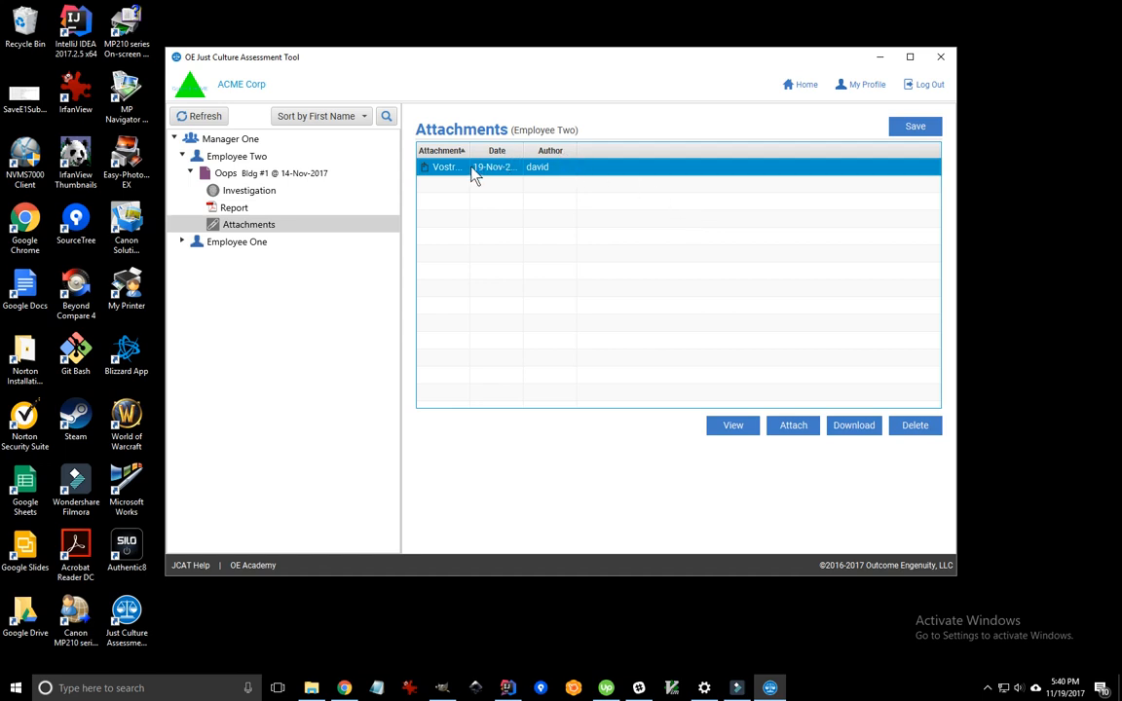
{"action": "left_click_drag", "start_coordinate": [470, 150], "coordinate": [561, 148]}
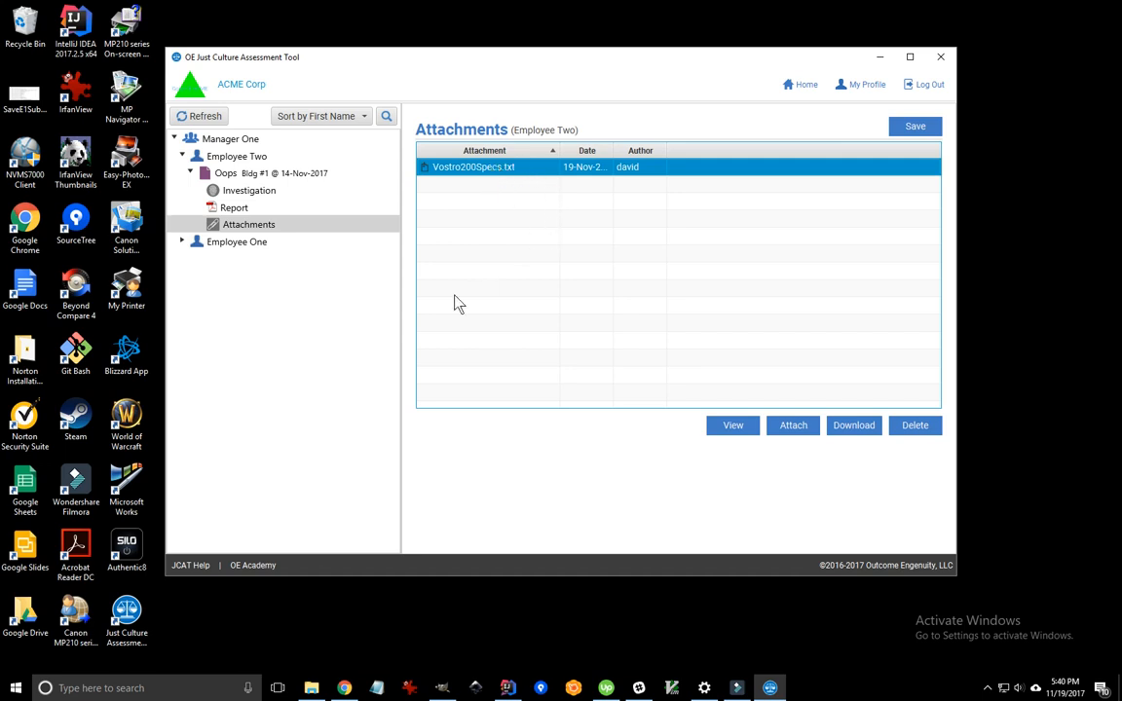
{"action": "left_click", "coordinate": [239, 178]}
- Add a procedural-rule breach to Oops: conduct 'Skipped asking patient about carried', expectation 'Always asks patients about carried items'
{"action": "right_click", "coordinate": [240, 178]}
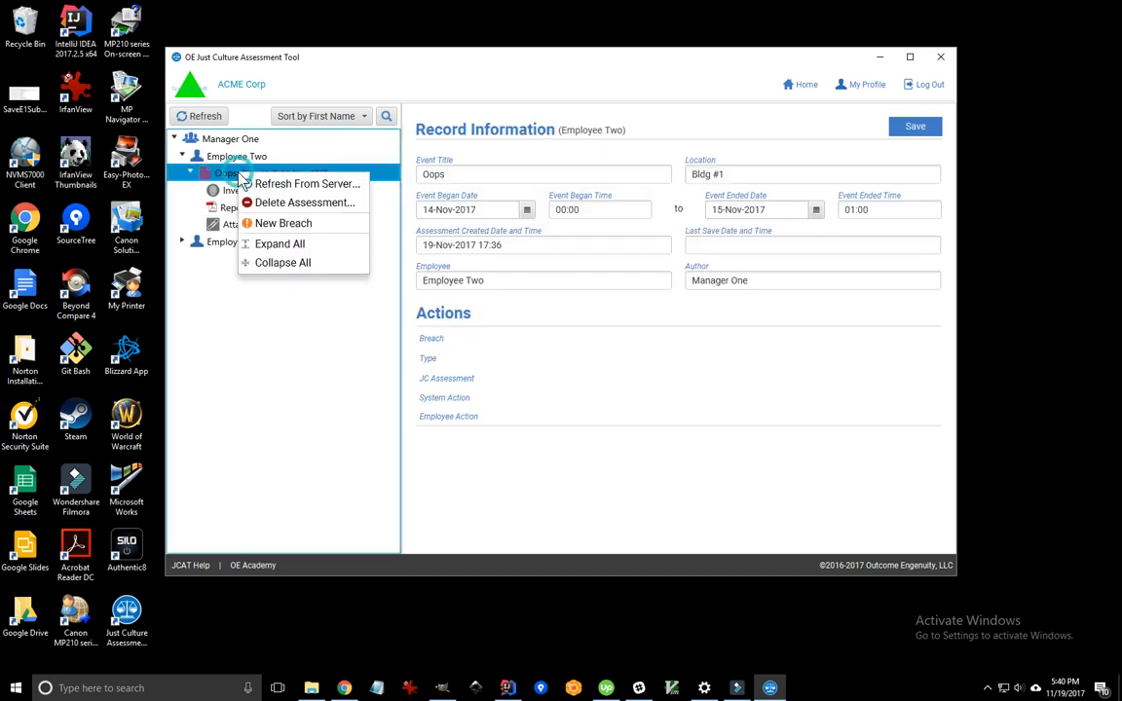
{"action": "left_click", "coordinate": [282, 224]}
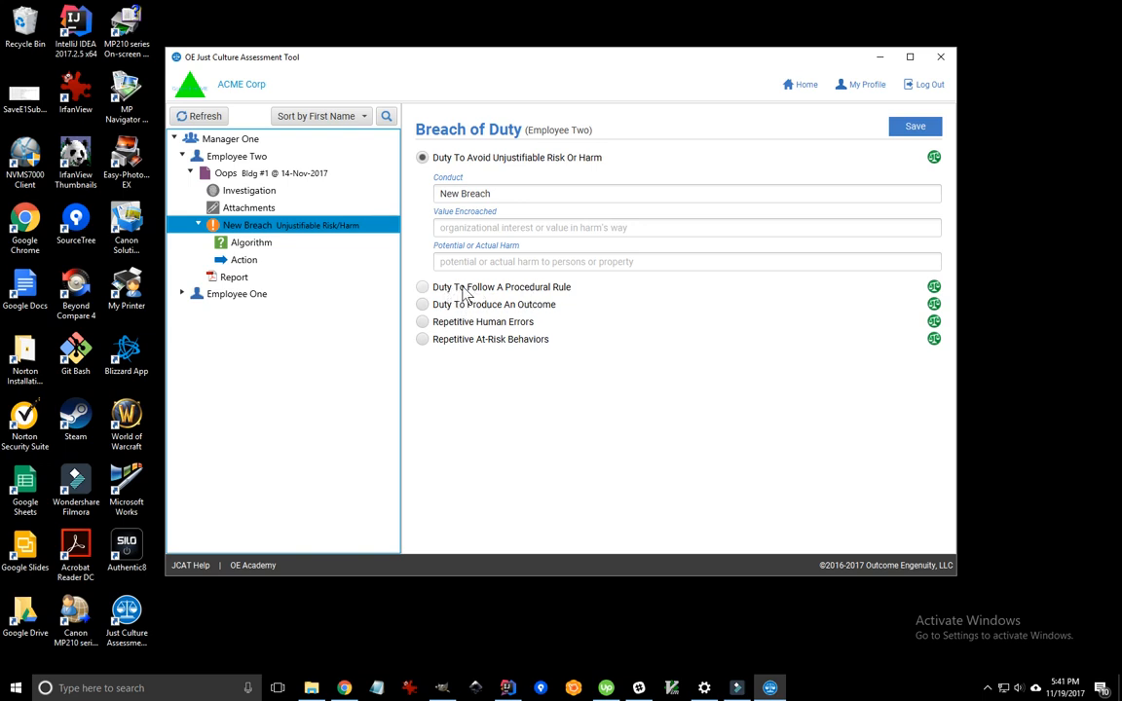
{"action": "left_click", "coordinate": [423, 287]}
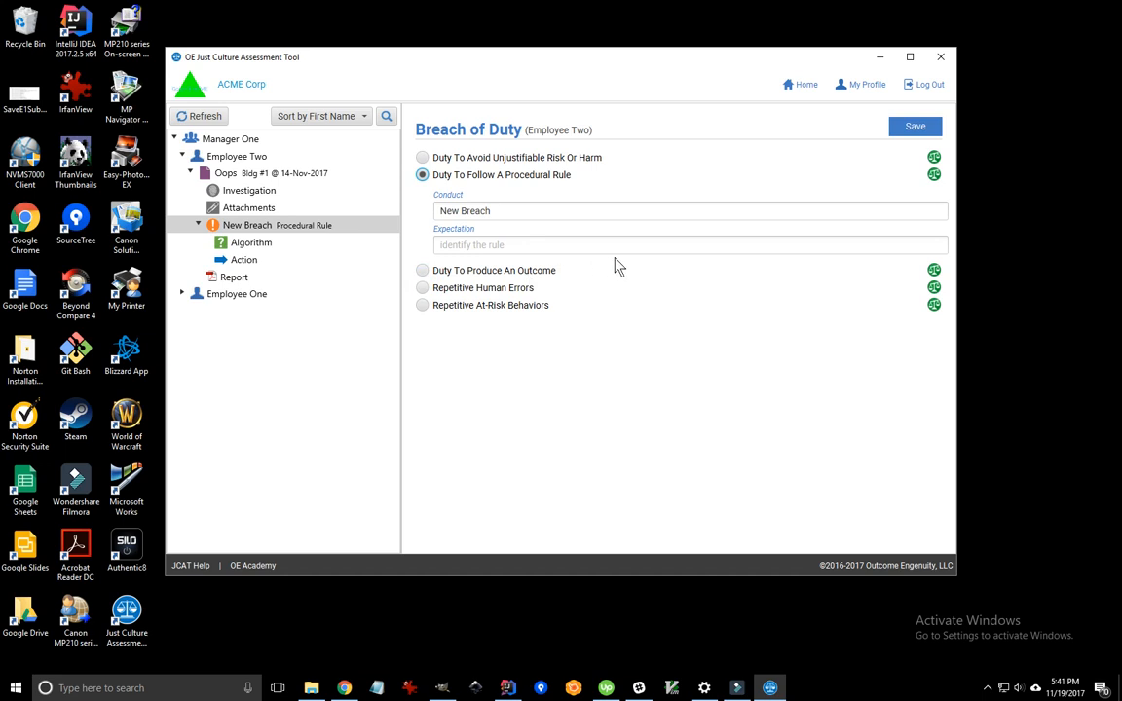
{"action": "left_click_drag", "start_coordinate": [522, 211], "coordinate": [412, 205]}
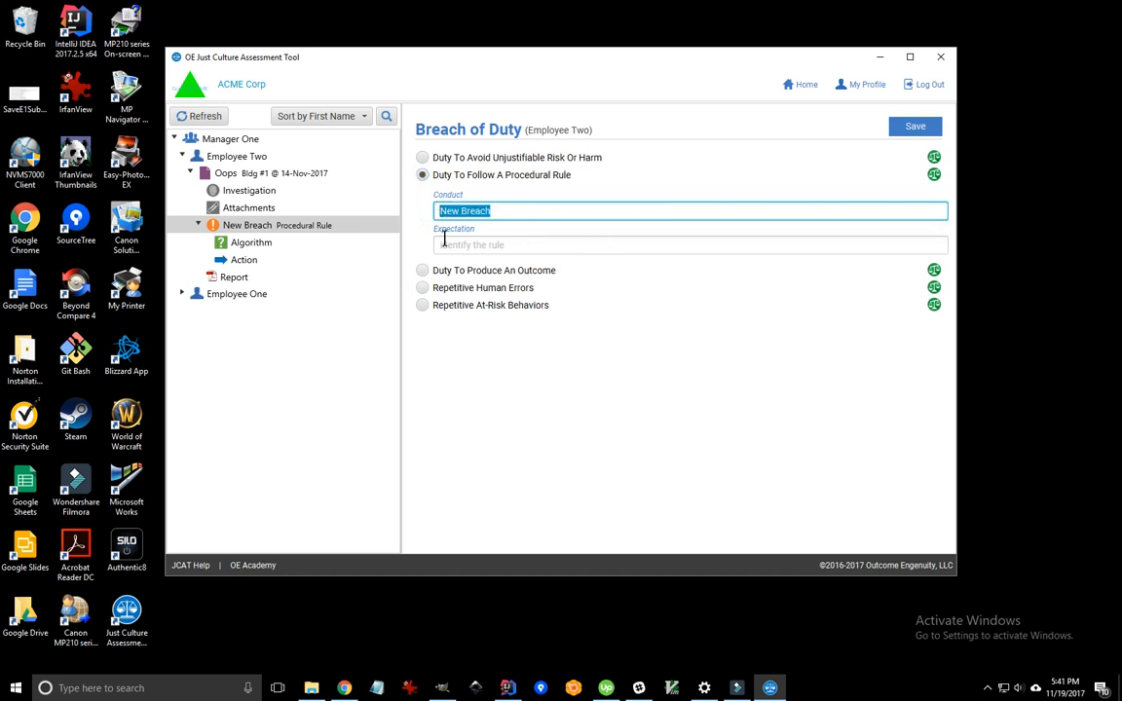
{"action": "type", "text": "S"}
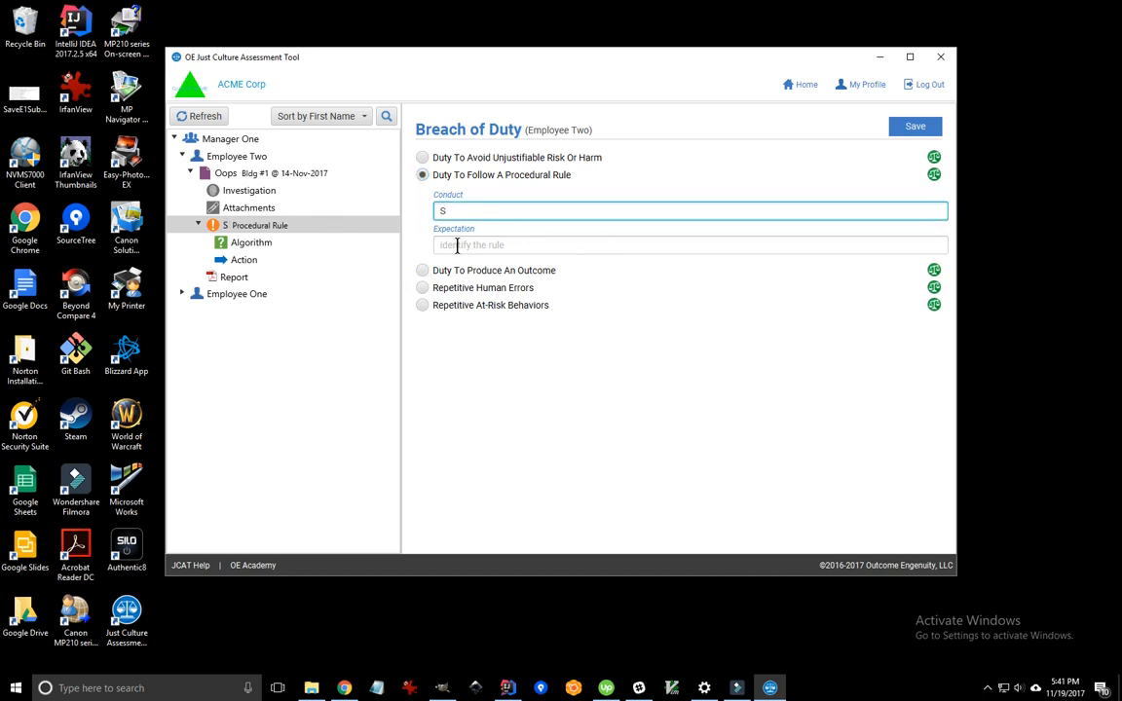
{"action": "type", "text": "kipped askin"}
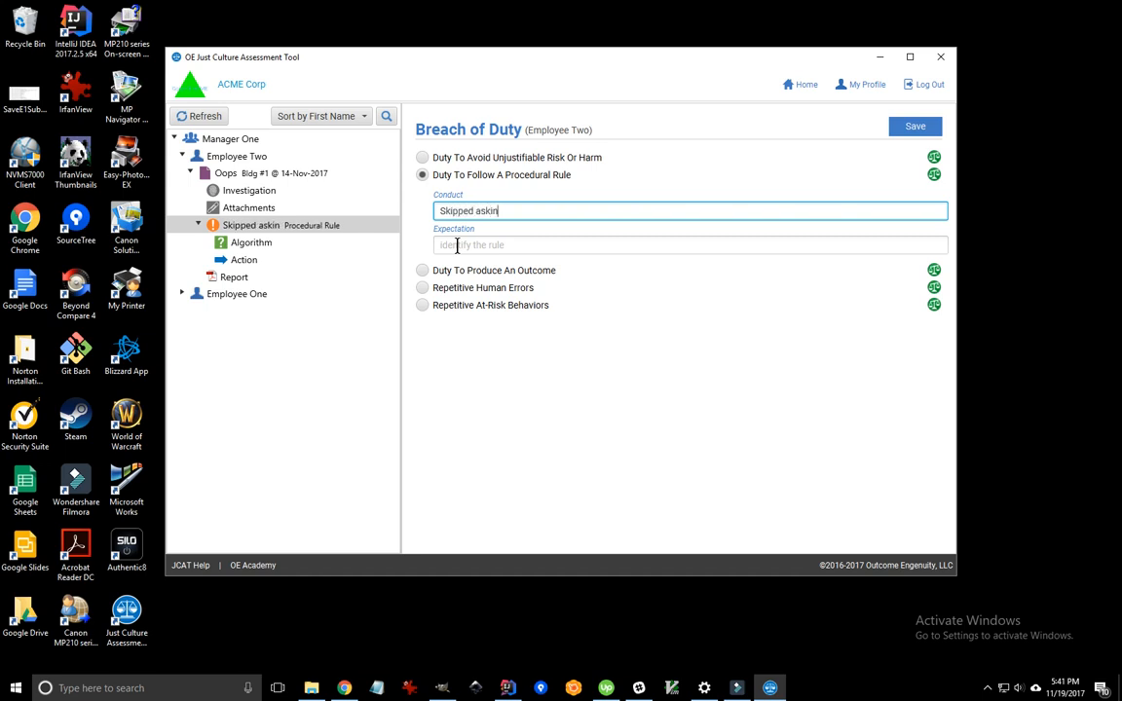
{"action": "type", "text": "g patient ab"}
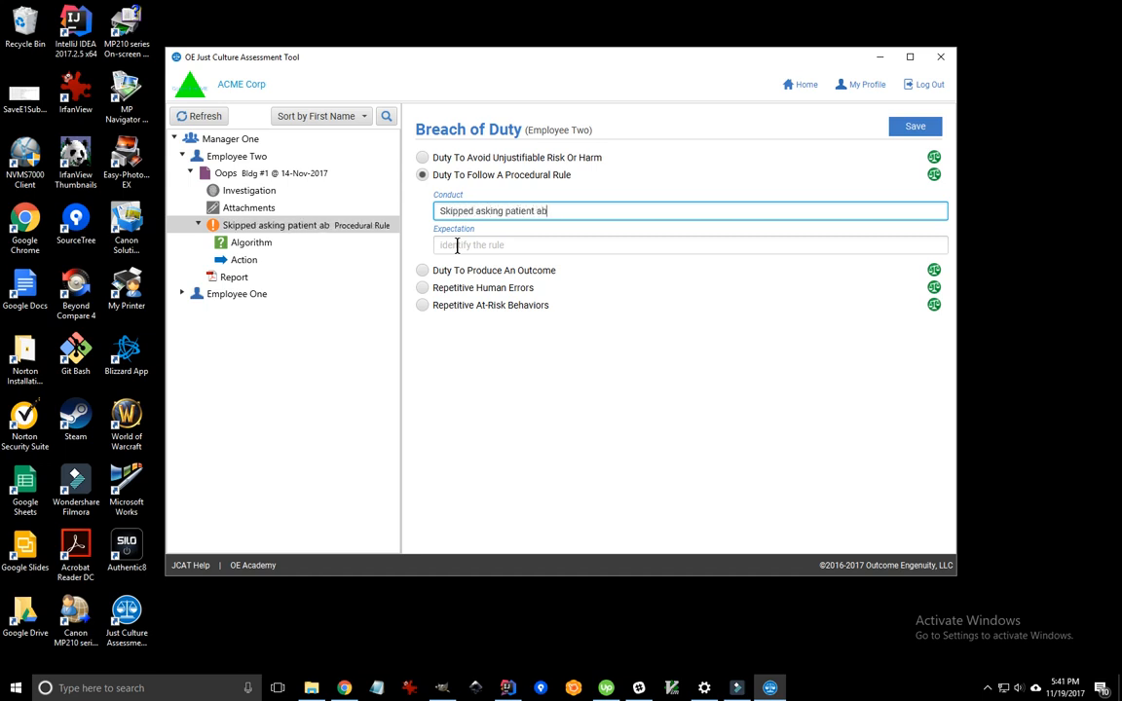
{"action": "type", "text": "out carri"}
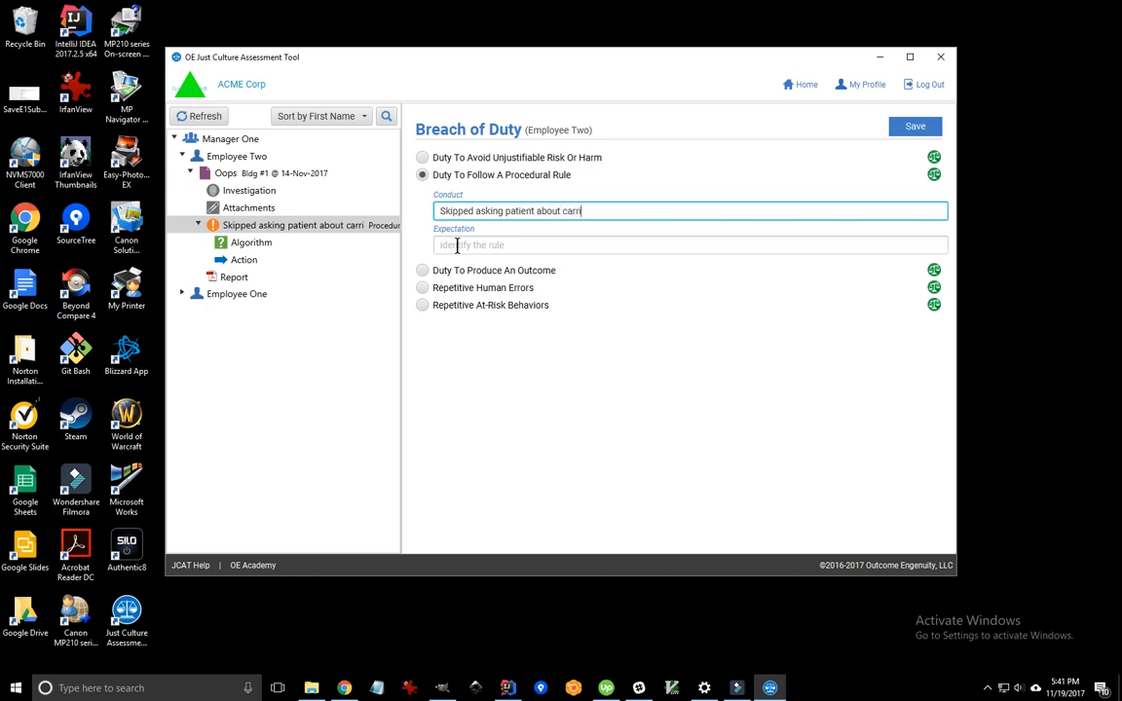
{"action": "type", "text": "ed"}
{"action": "left_click", "coordinate": [491, 245]}
{"action": "type", "text": "A"}
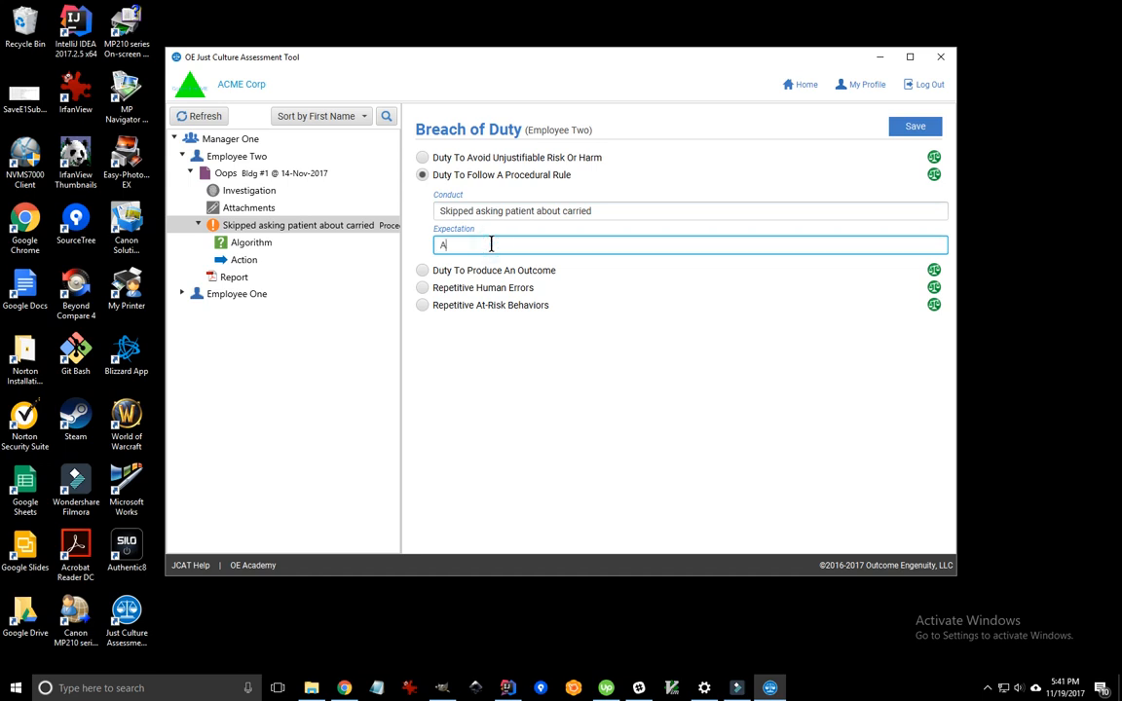
{"action": "type", "text": "lways asks patients about ca"}
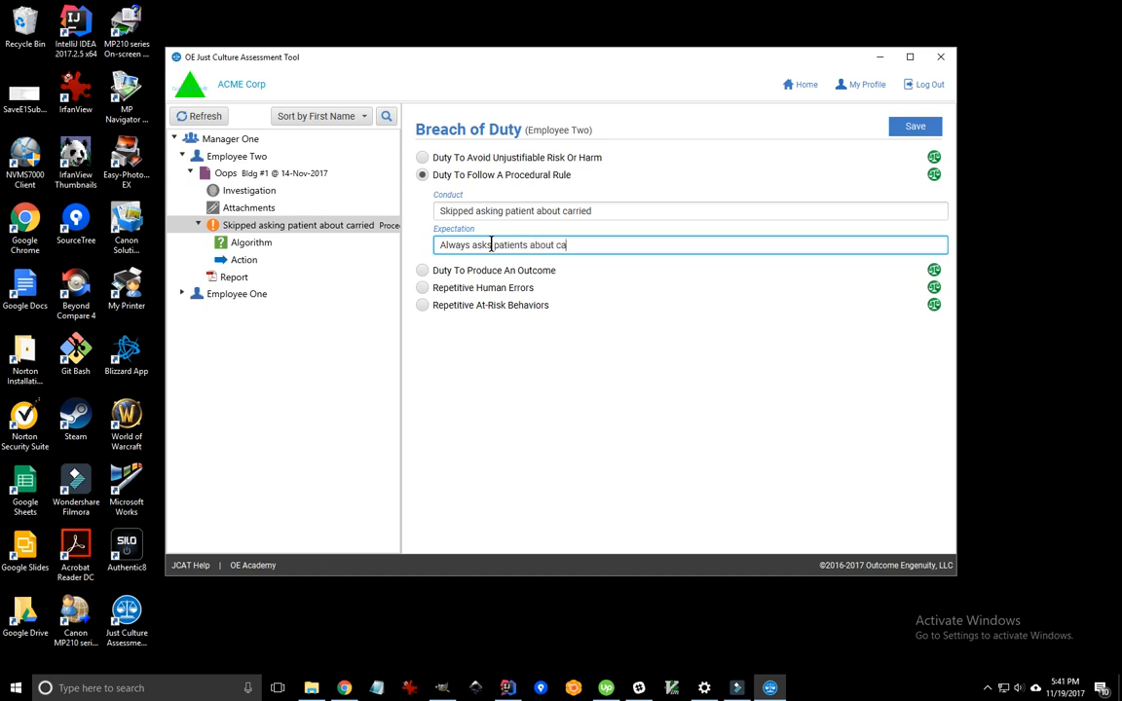
{"action": "type", "text": "rried items"}
- With the window maximized, answer Yes to the first two Algorithm questions: rule known, possible to follow
{"action": "left_click", "coordinate": [245, 245]}
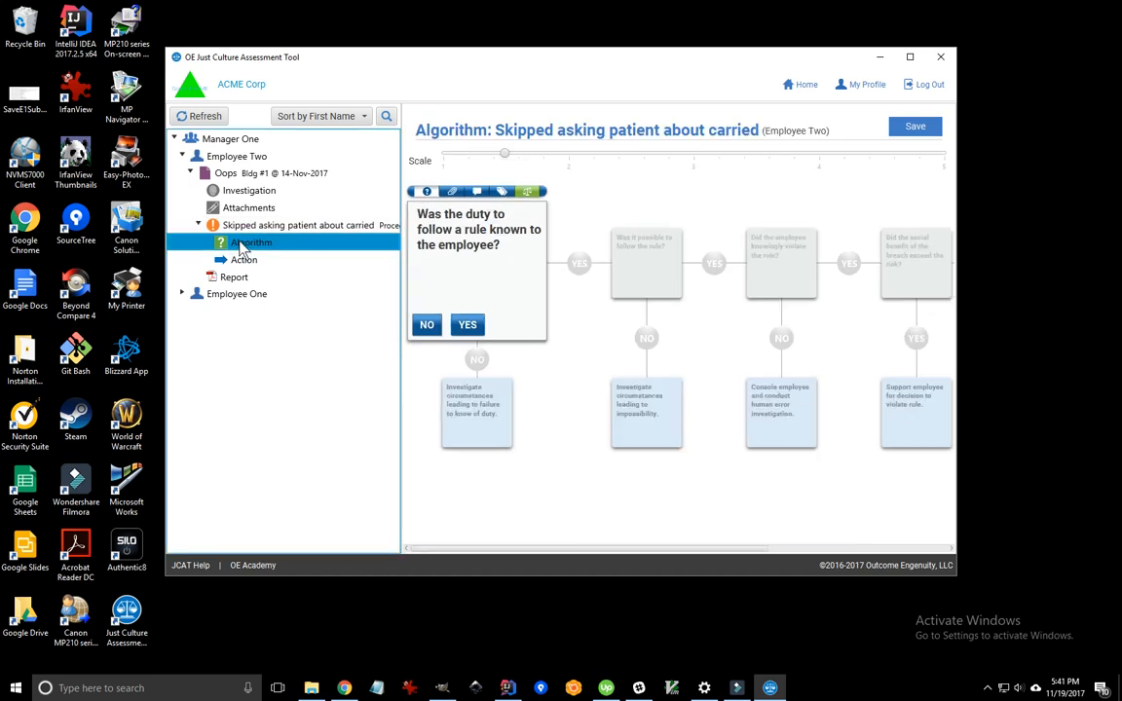
{"action": "left_click", "coordinate": [910, 58]}
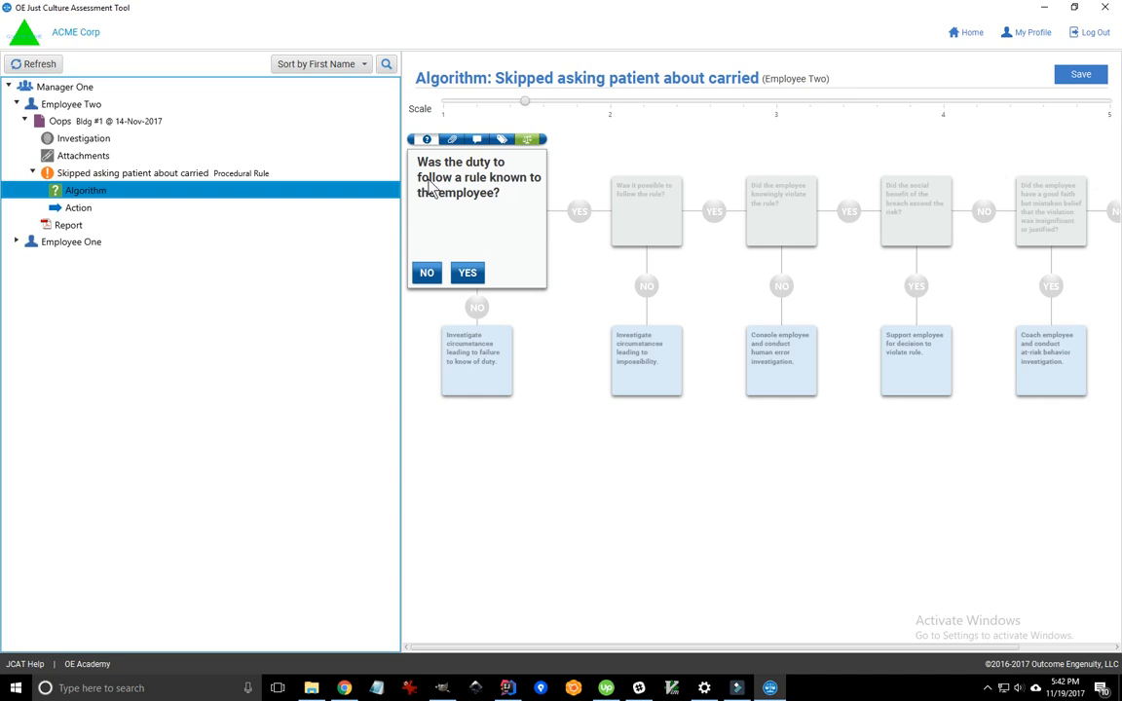
{"action": "left_click", "coordinate": [474, 276]}
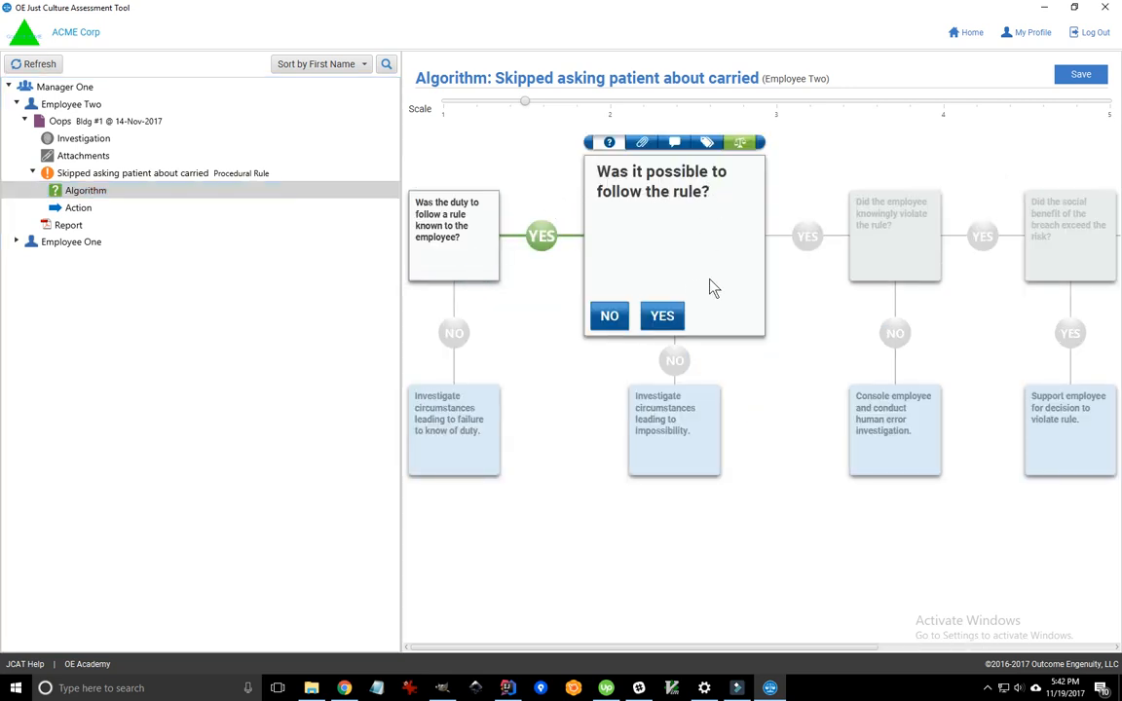
{"action": "left_click", "coordinate": [664, 317]}
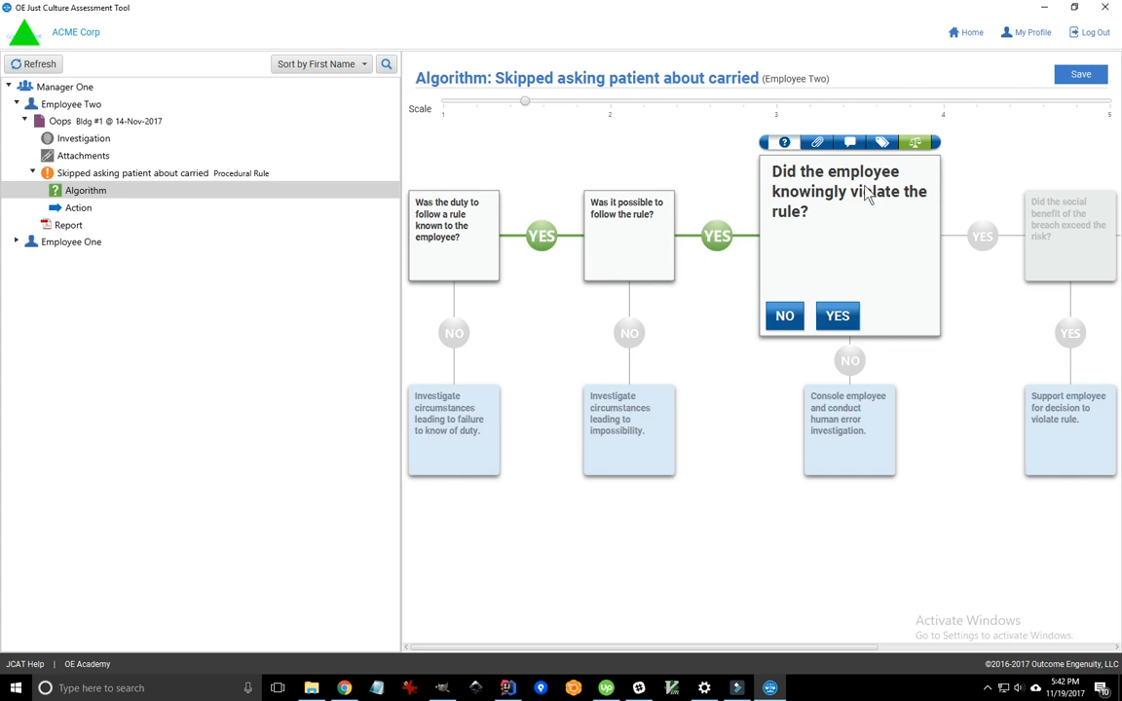
- Attach the note 'Employee had not received his training refresher course.' to the knowingly-violate question
{"action": "left_click", "coordinate": [849, 143]}
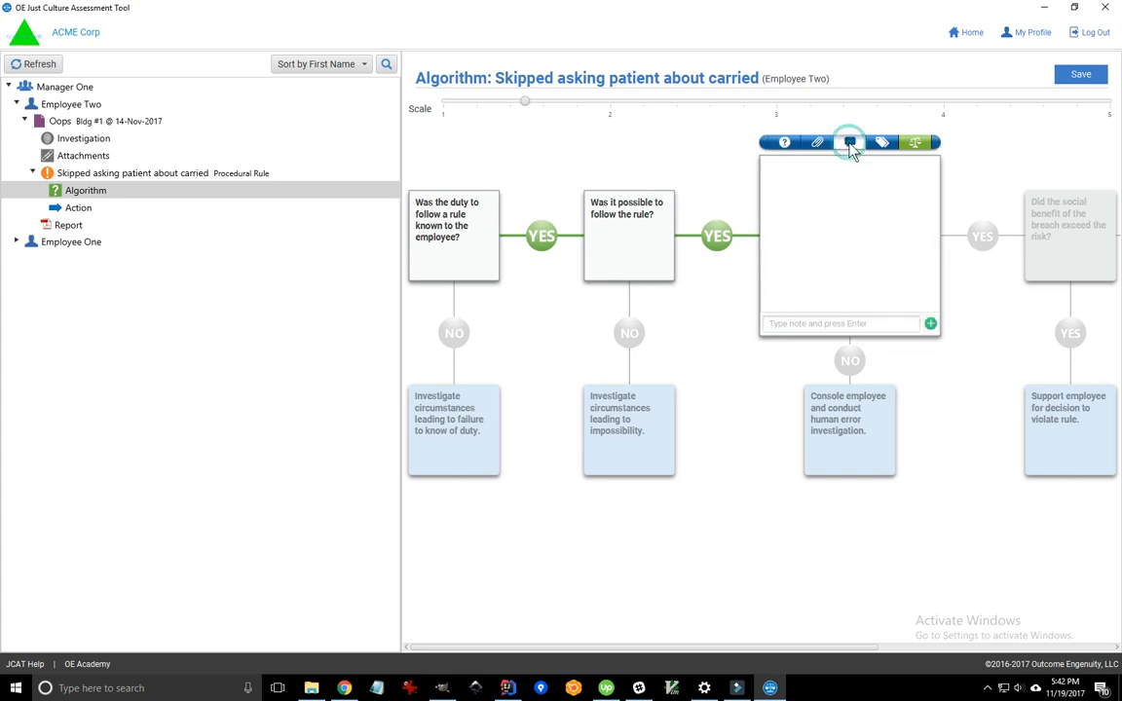
{"action": "left_click", "coordinate": [796, 328]}
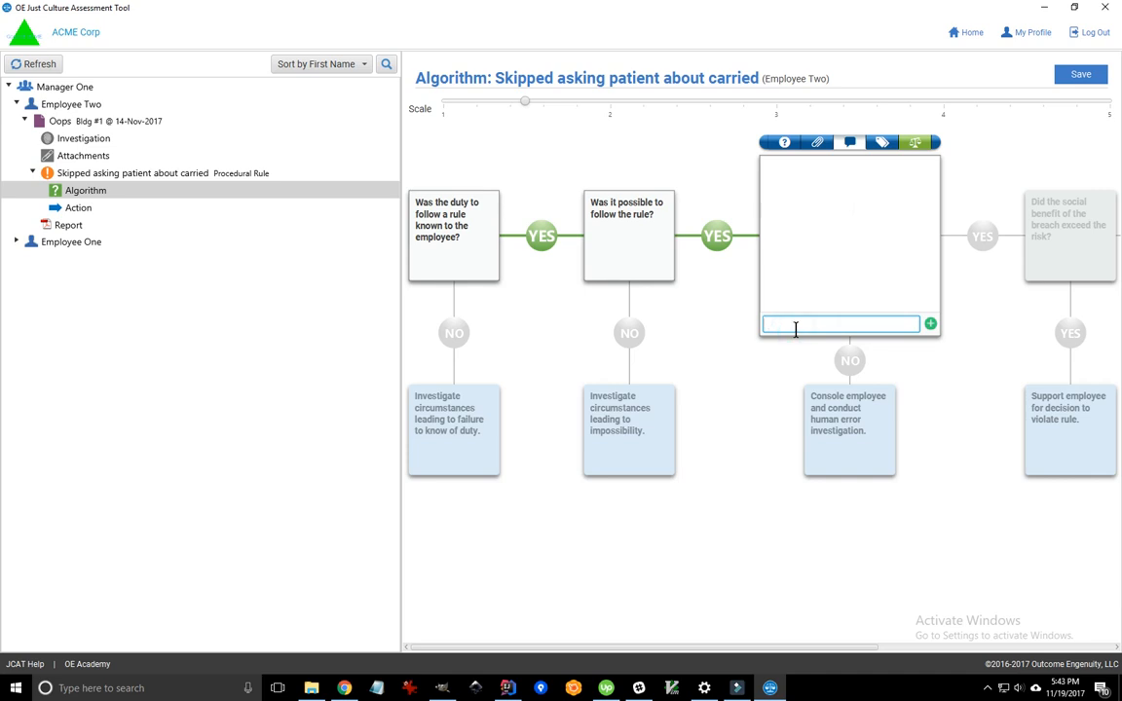
{"action": "type", "text": "Employee had not received his traini"}
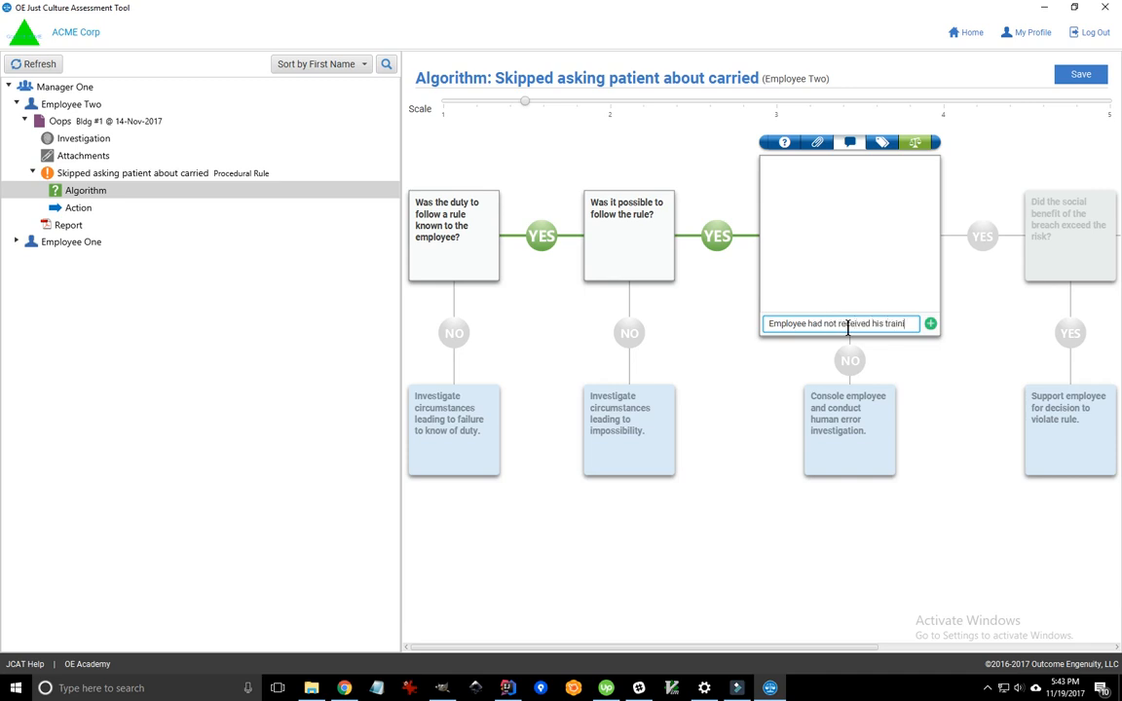
{"action": "type", "text": "ng ref"}
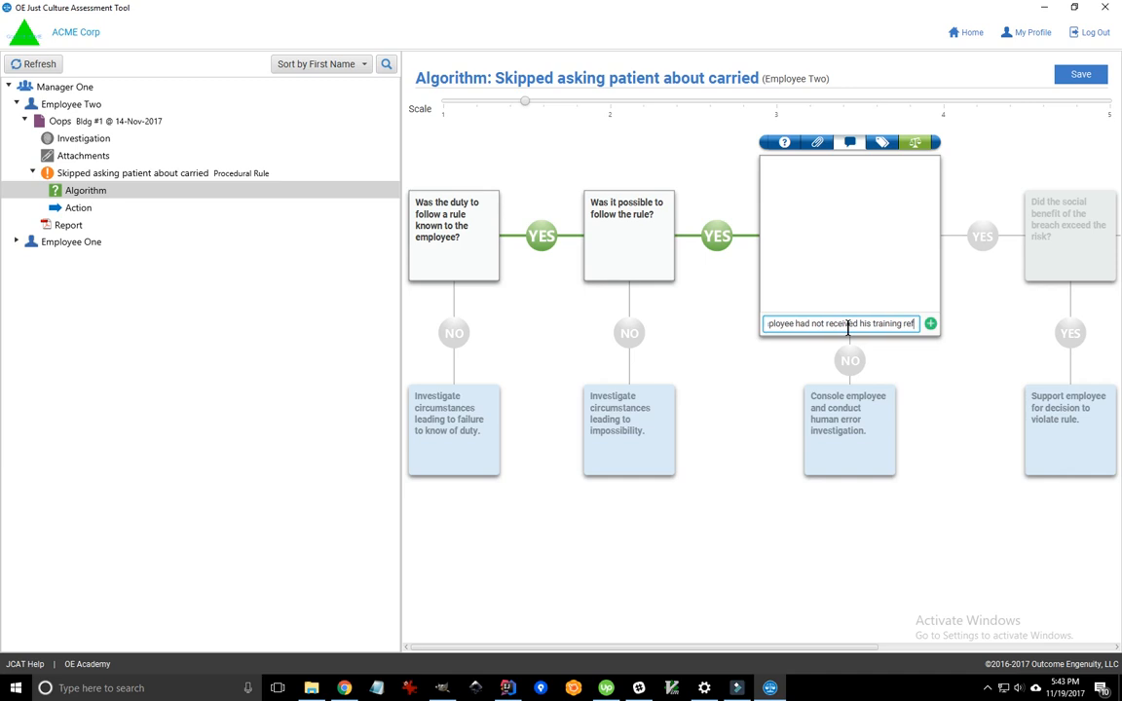
{"action": "type", "text": "resher c"}
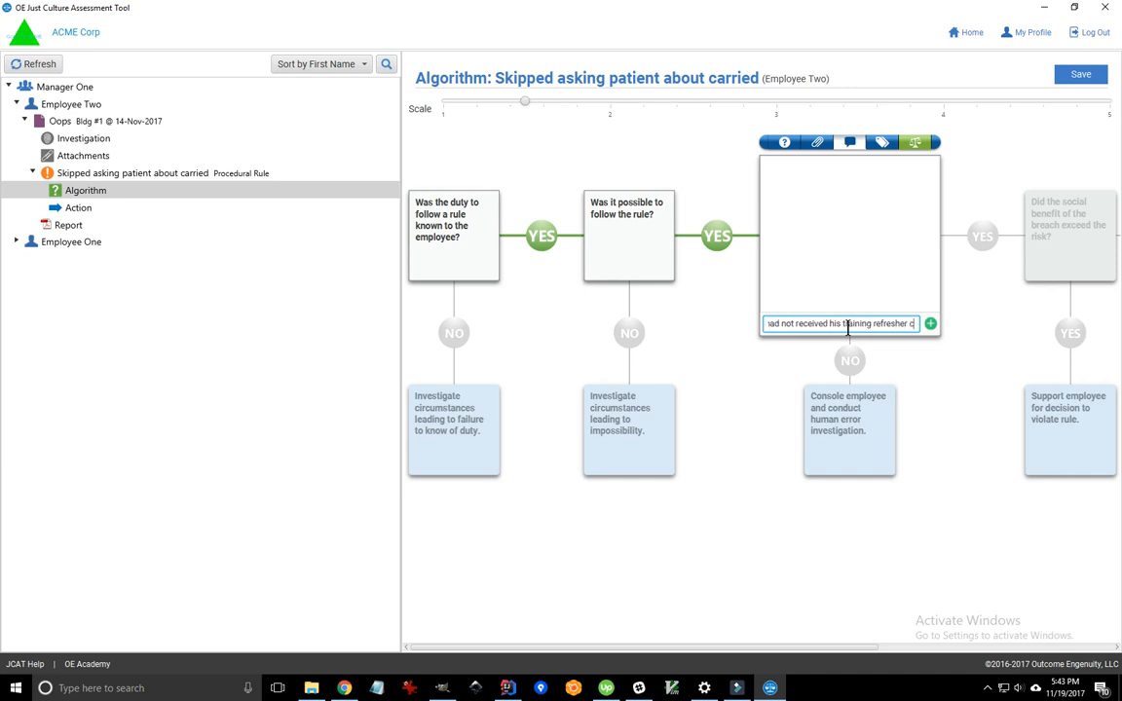
{"action": "type", "text": "our"}
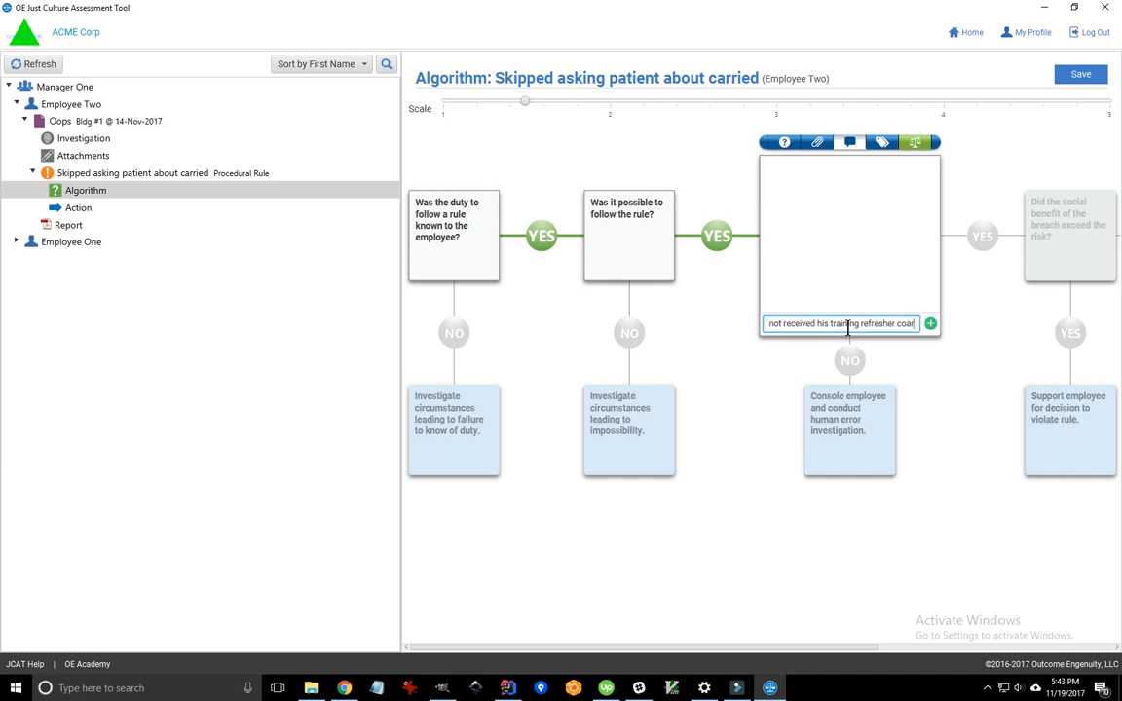
{"action": "key", "text": "BackSpace"}
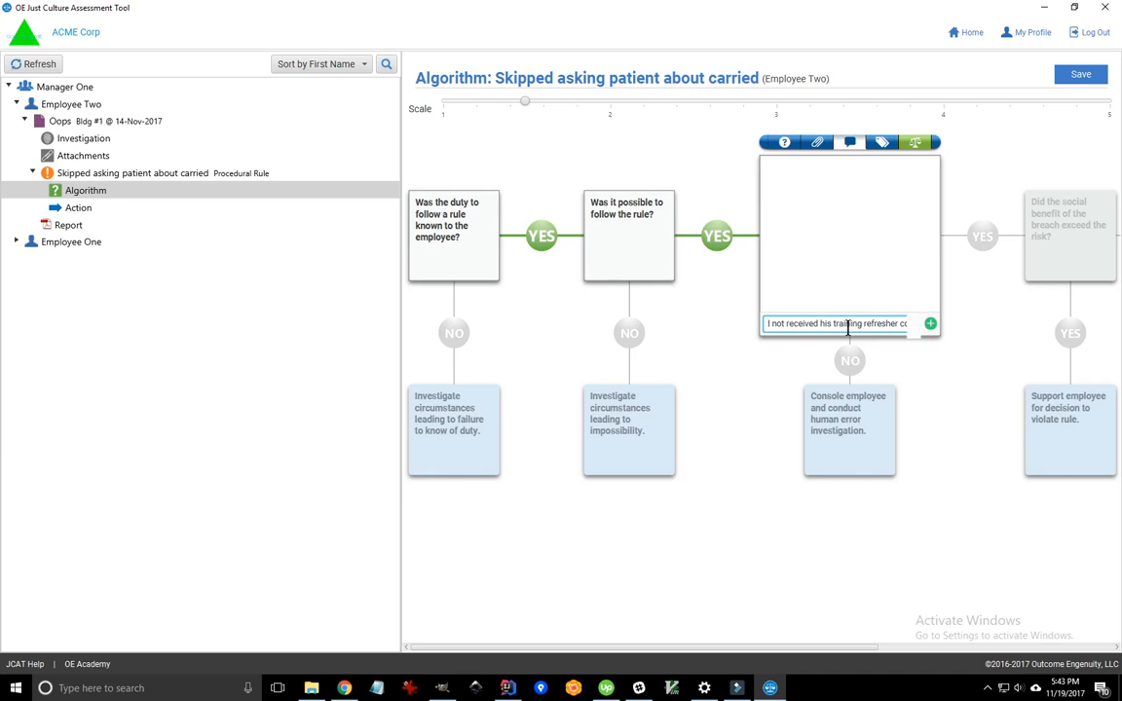
{"action": "type", "text": "rse"}
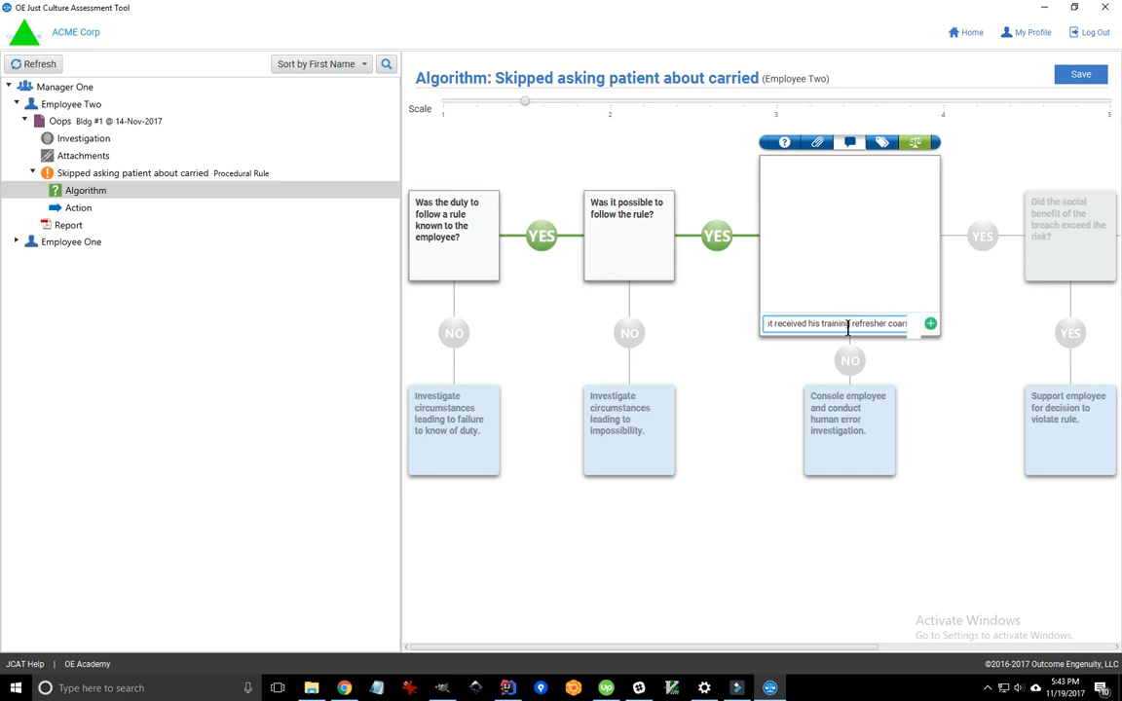
{"action": "type", "text": "."}
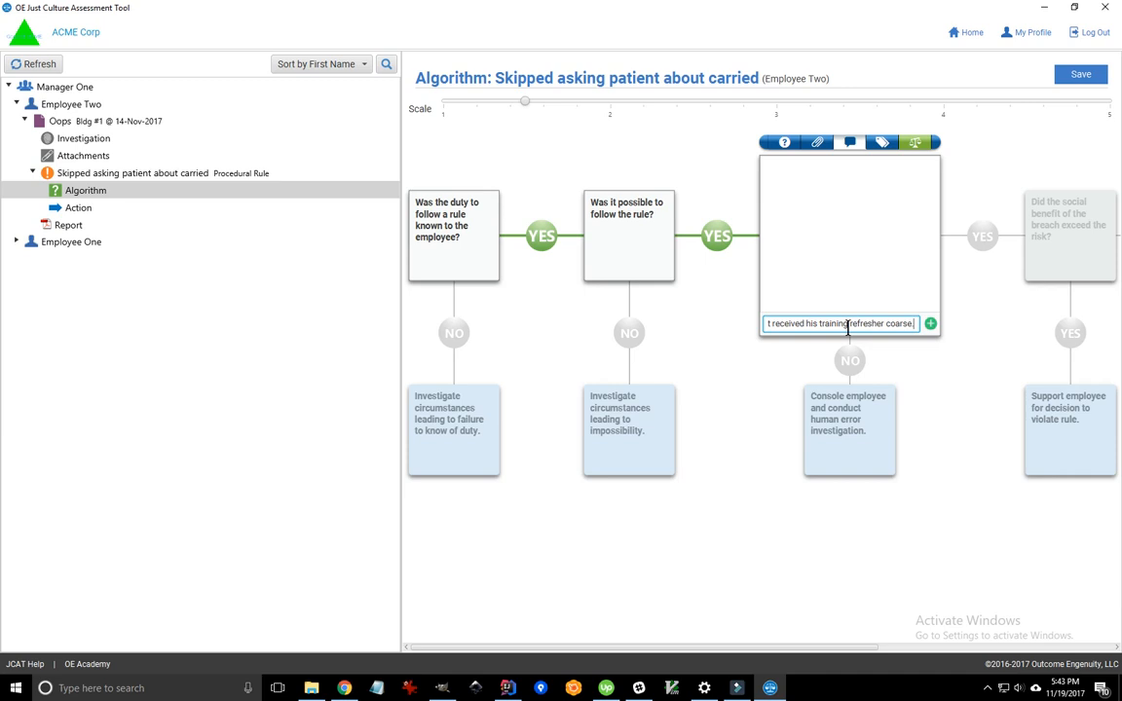
{"action": "key", "text": "Return"}
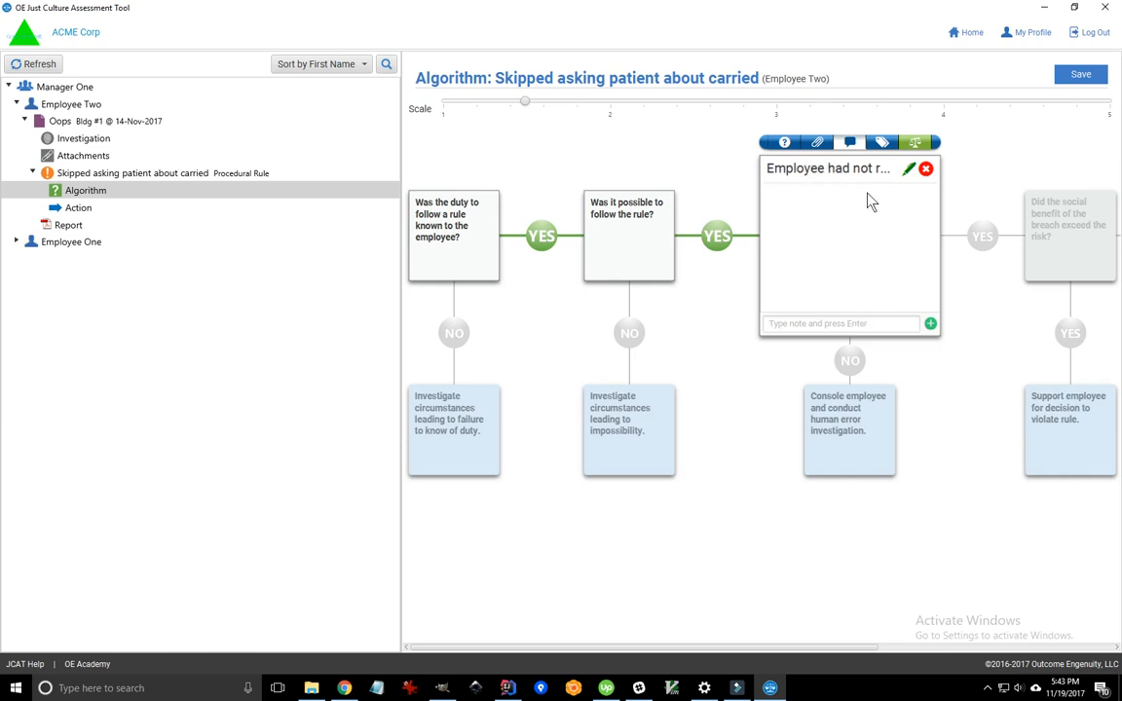
{"action": "left_click", "coordinate": [784, 142]}
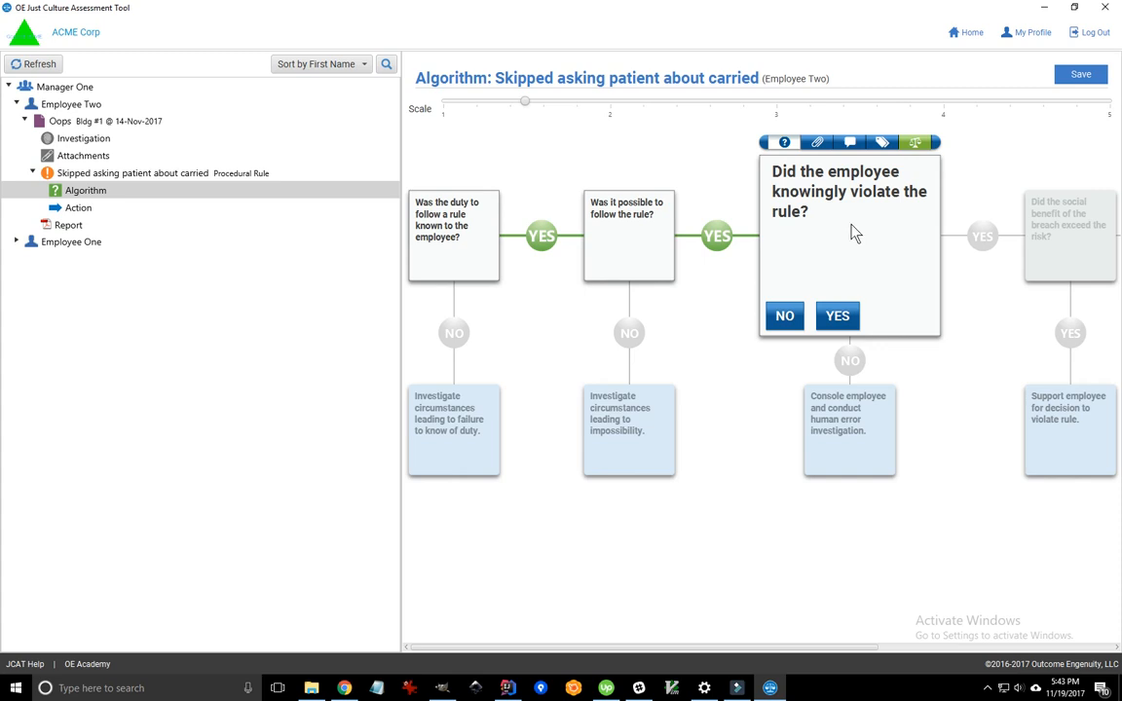
{"action": "left_click", "coordinate": [919, 143]}
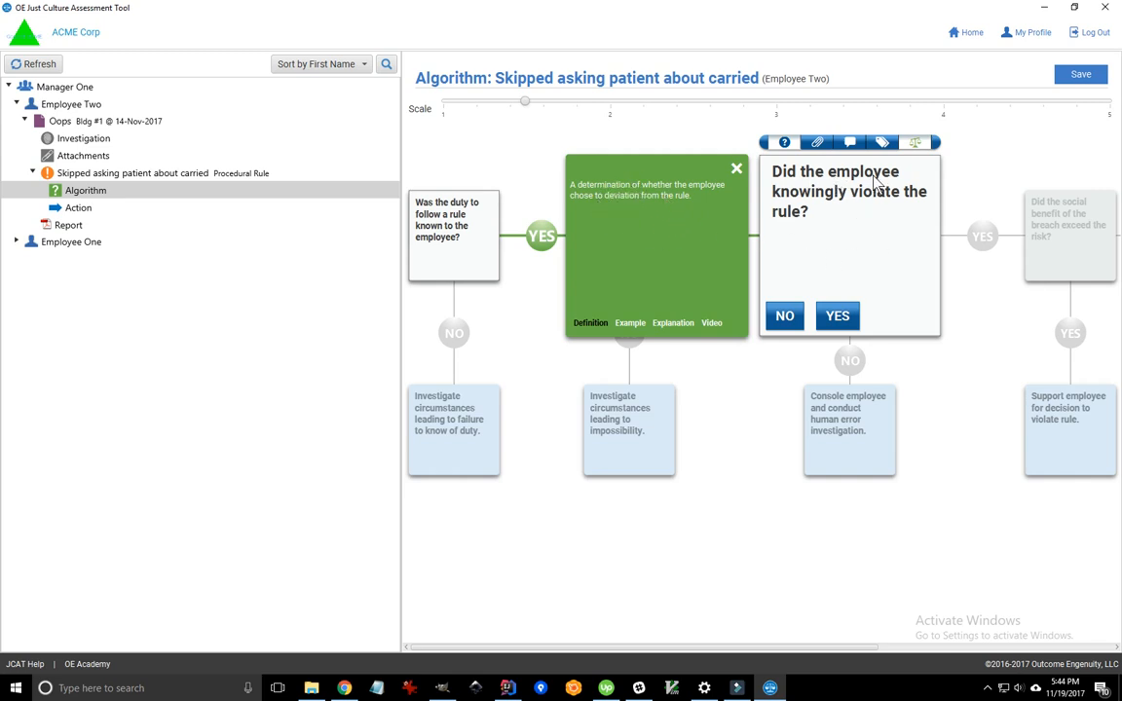
{"action": "left_click", "coordinate": [629, 324]}
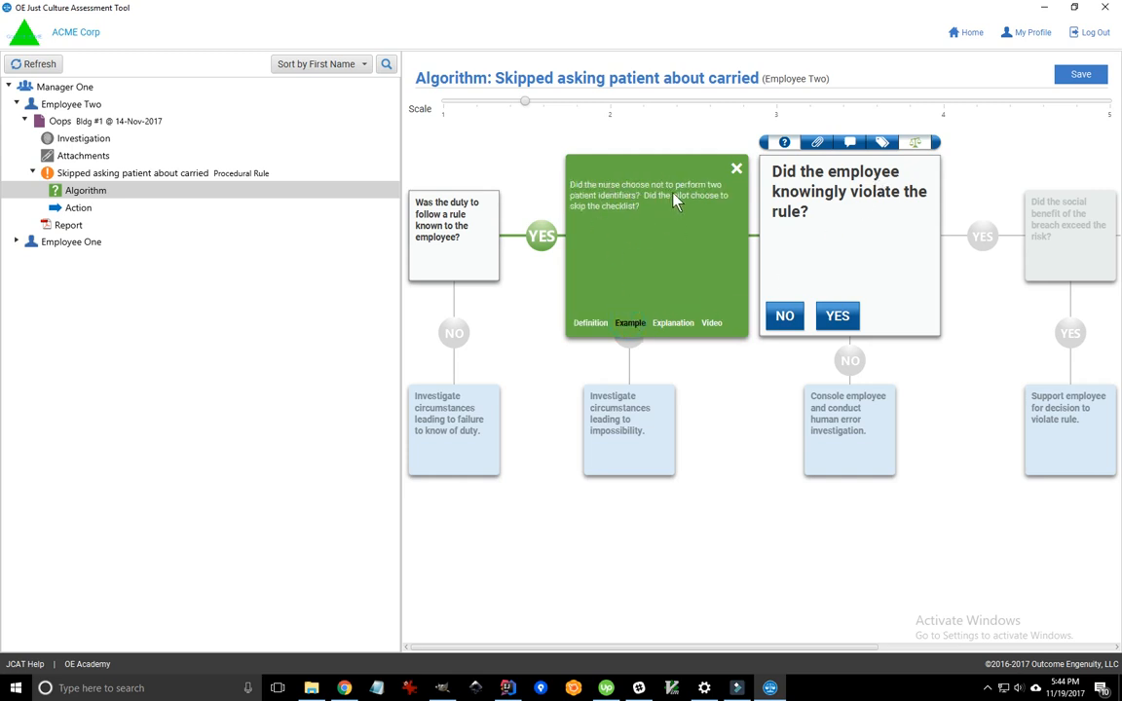
{"action": "left_click", "coordinate": [671, 326]}
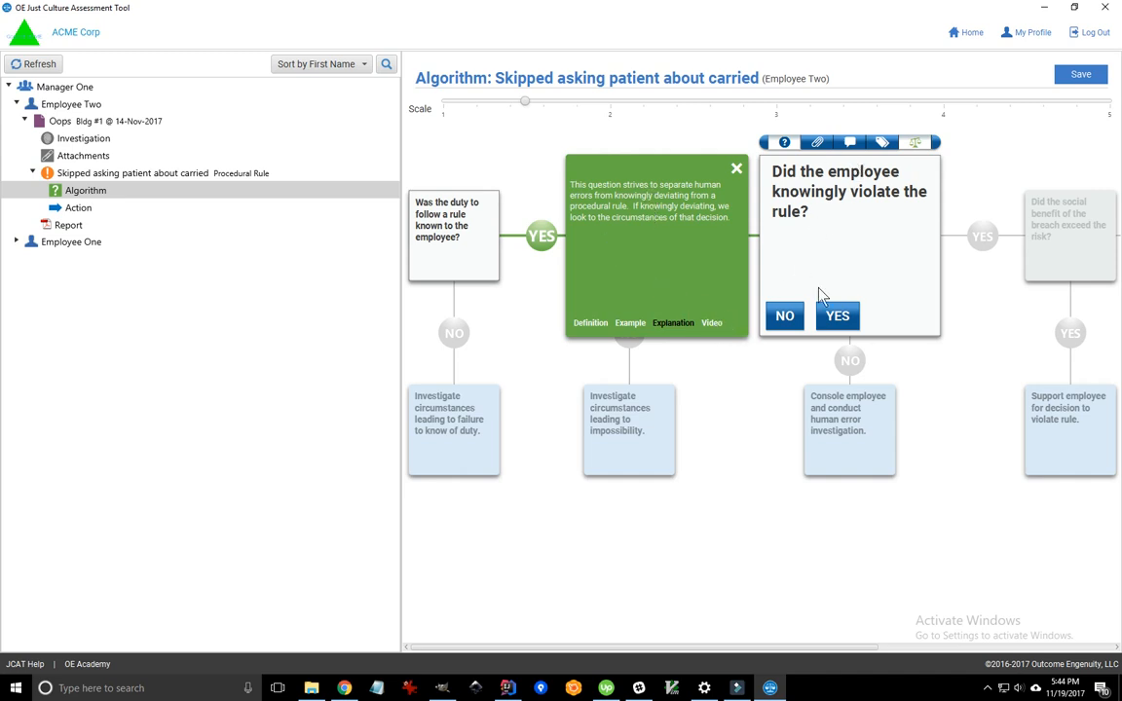
{"action": "left_click", "coordinate": [714, 325]}
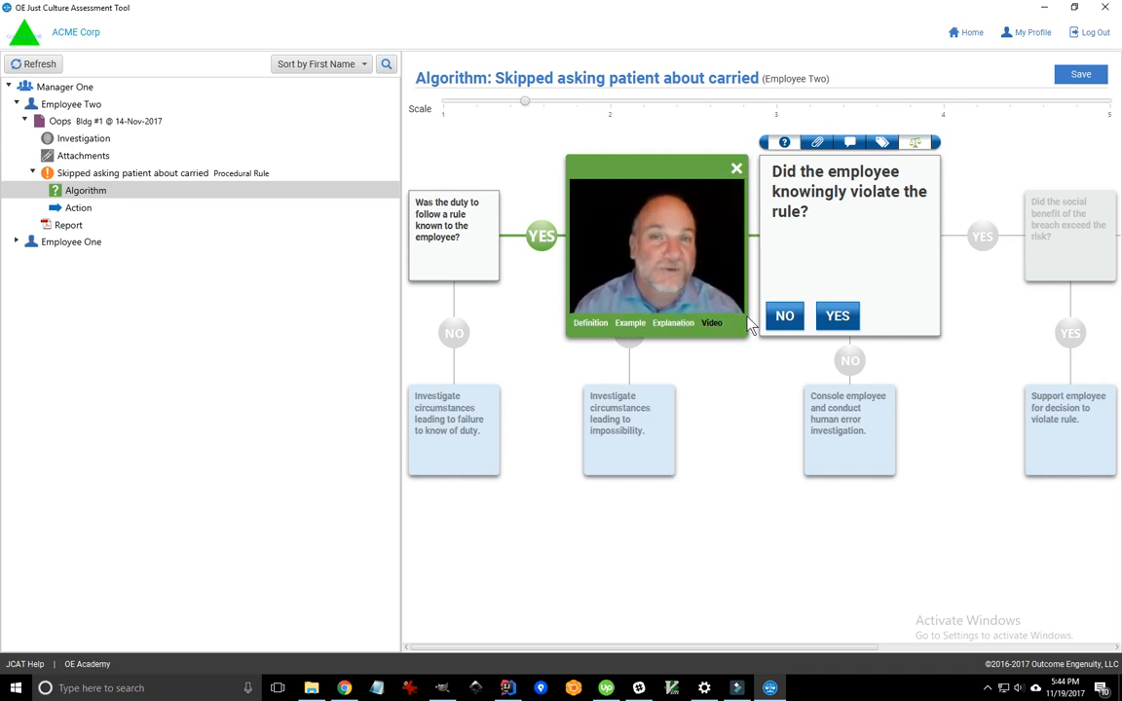
{"action": "left_click", "coordinate": [735, 171]}
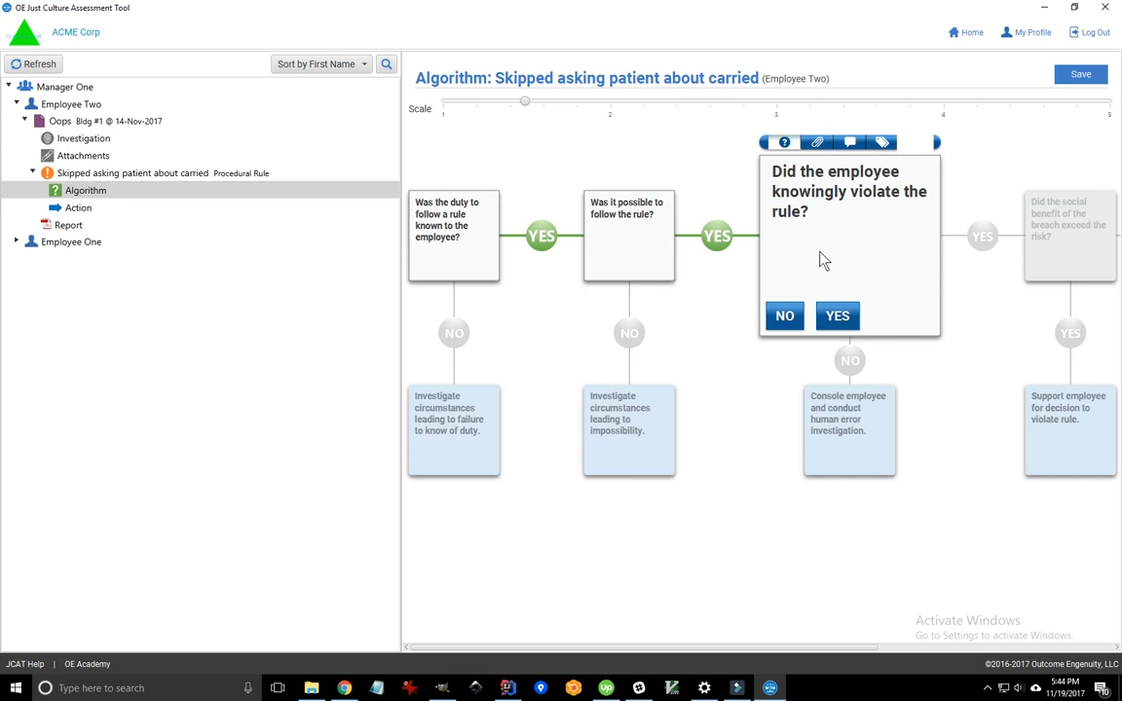
- Answer No to knowingly violating the rule and open the breach's Action form
{"action": "left_click", "coordinate": [784, 317]}
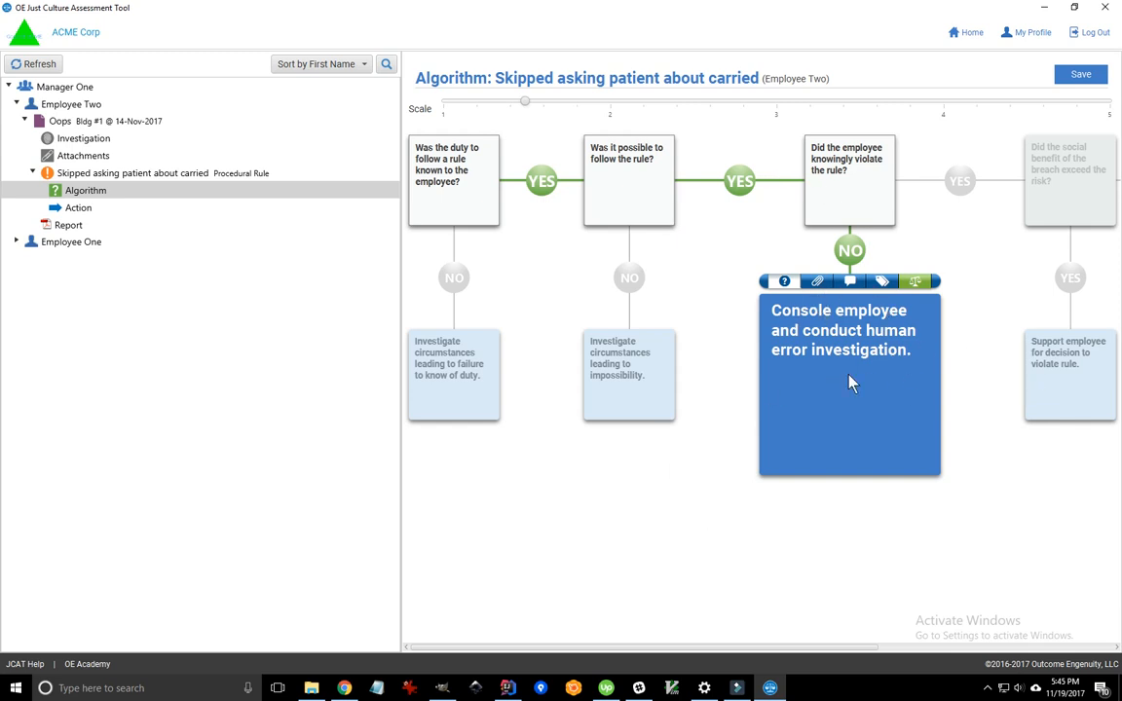
{"action": "left_click", "coordinate": [77, 208]}
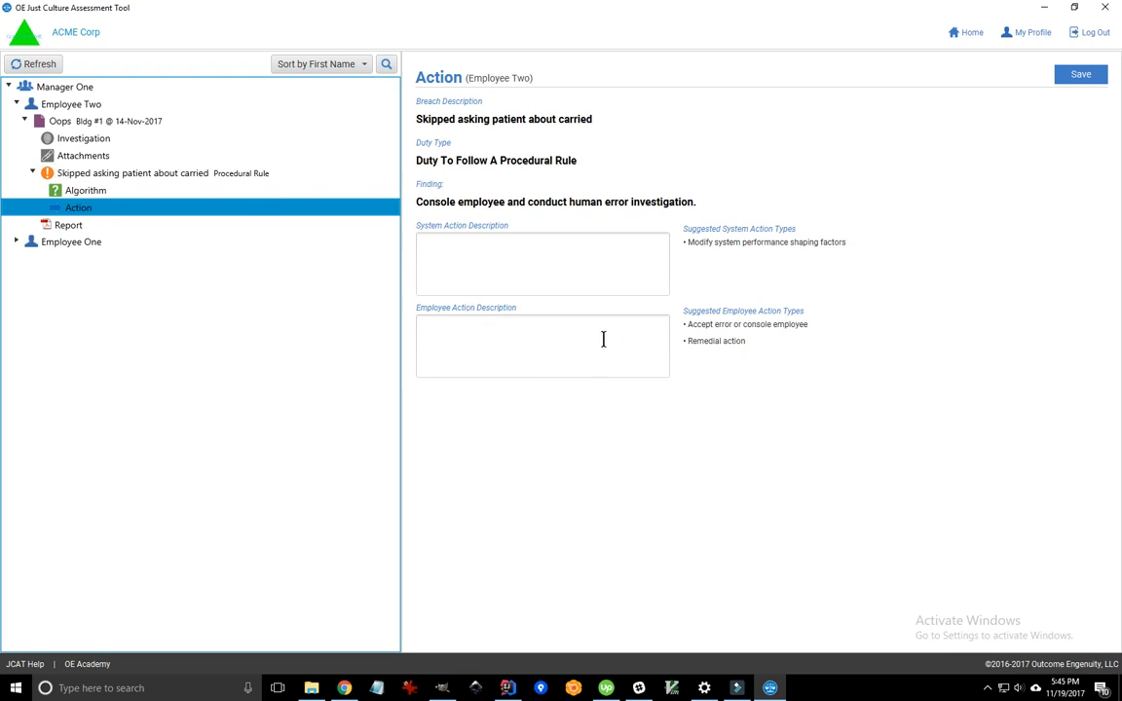
- Enter 'Make sure training kept up to date.' as the system action description
{"action": "left_click", "coordinate": [440, 242]}
{"action": "left_click", "coordinate": [428, 253]}
{"action": "type", "text": "Mak"}
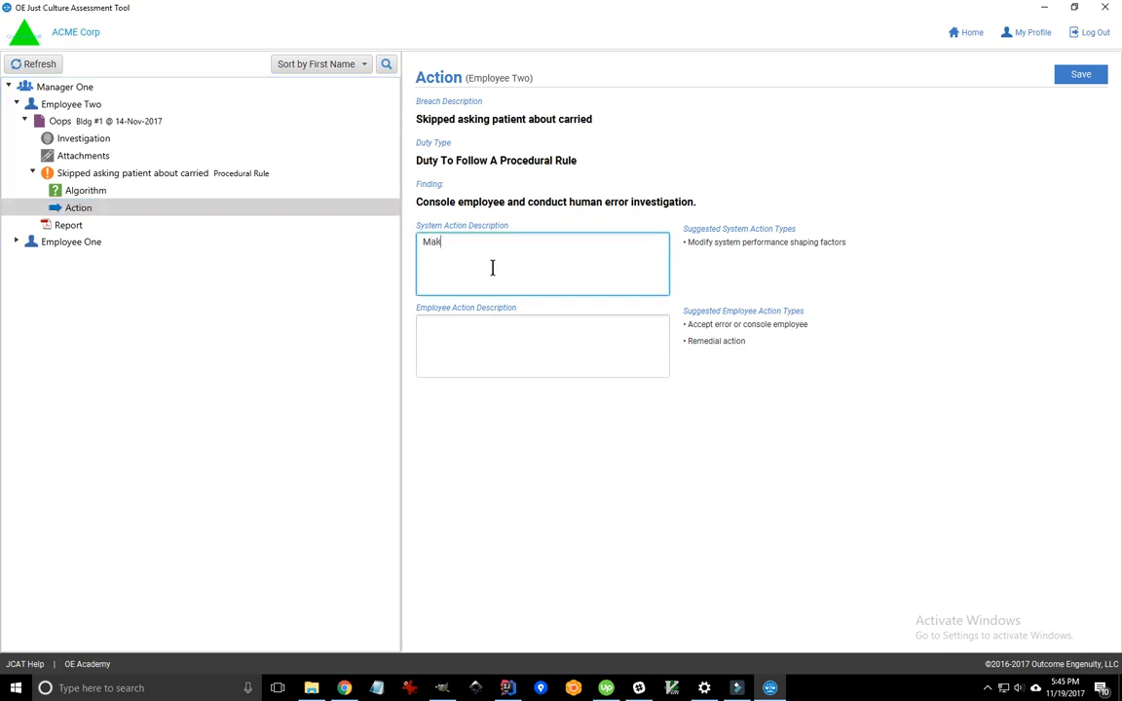
{"action": "type", "text": "e sure training kept up to date."}
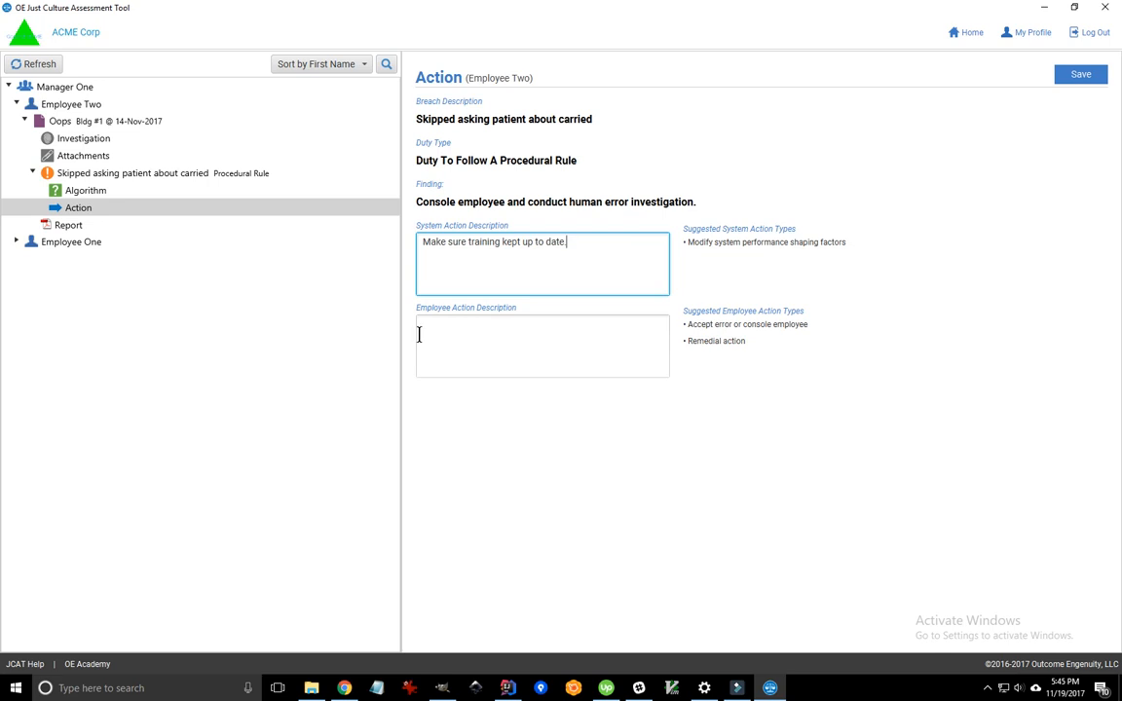
- Enter 'Send to refresher training.' as the employee action and generate the report
{"action": "left_click", "coordinate": [488, 348]}
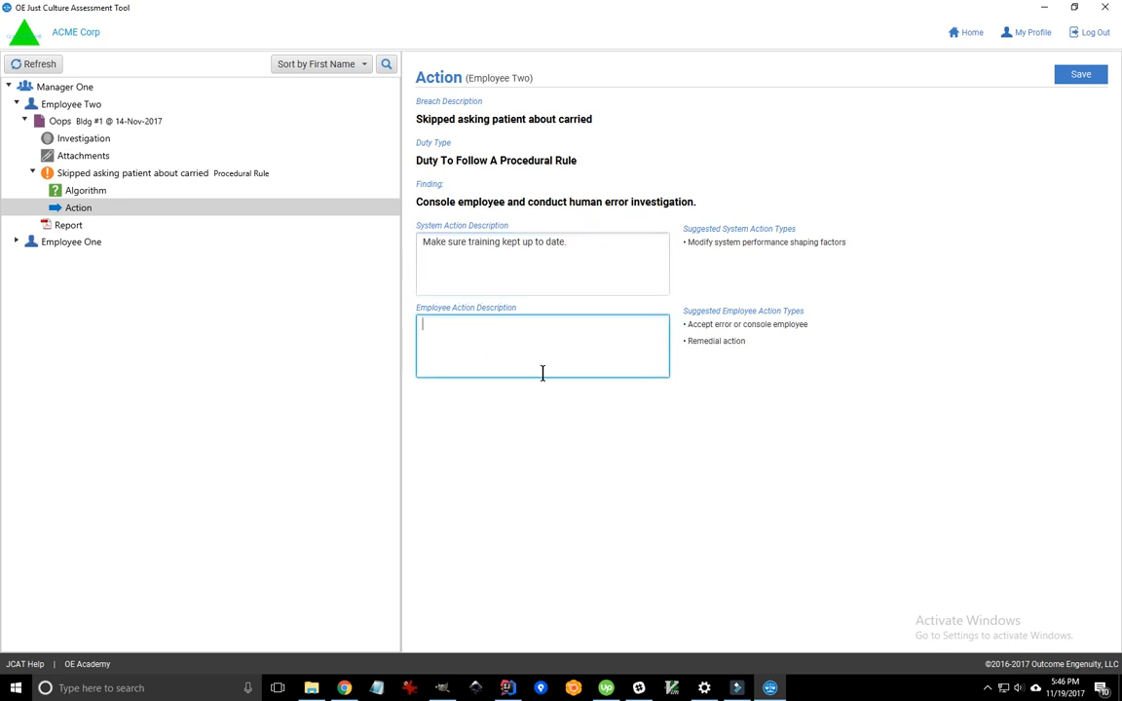
{"action": "type", "text": "Send to refresher training."}
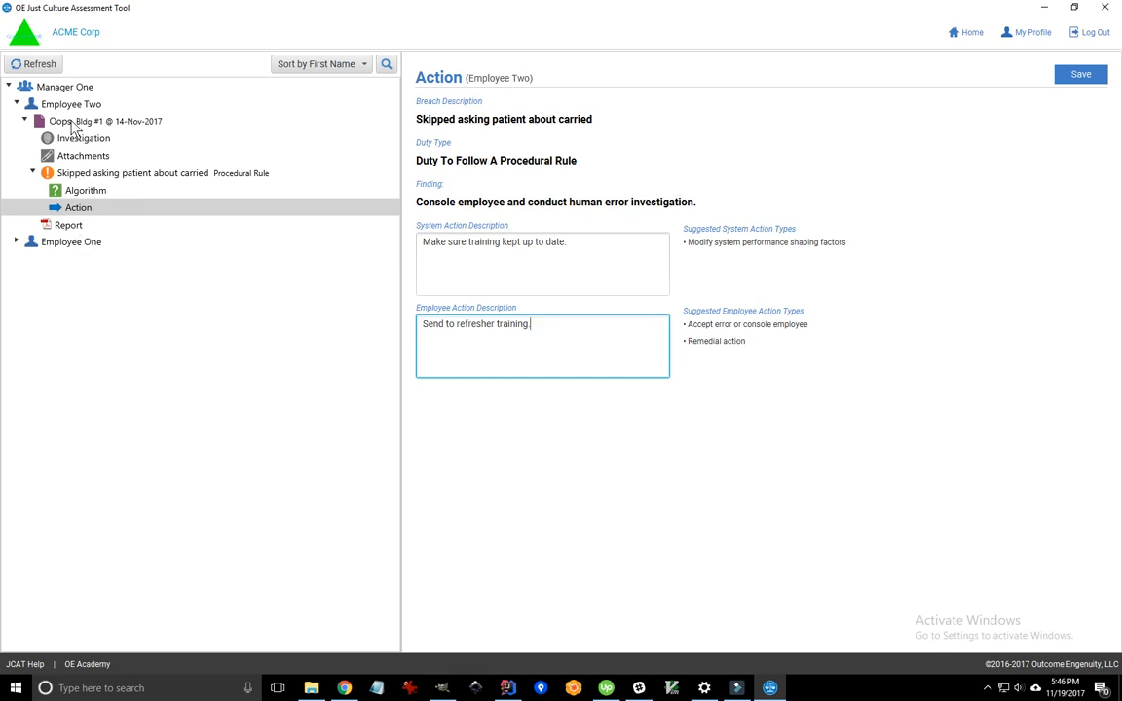
{"action": "left_click", "coordinate": [69, 226]}
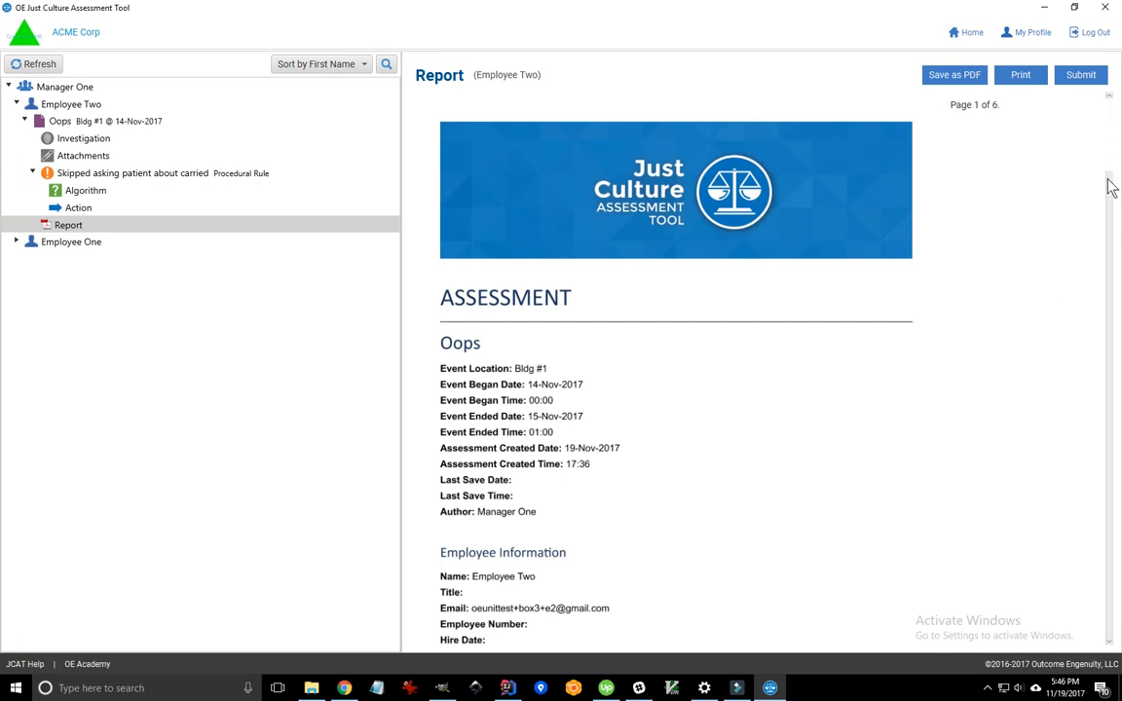
- Scroll through the six report pages, then start printing to Microsoft Print to PDF
{"action": "left_click", "coordinate": [1108, 188]}
{"action": "left_click_drag", "start_coordinate": [1111, 182], "coordinate": [1071, 383]}
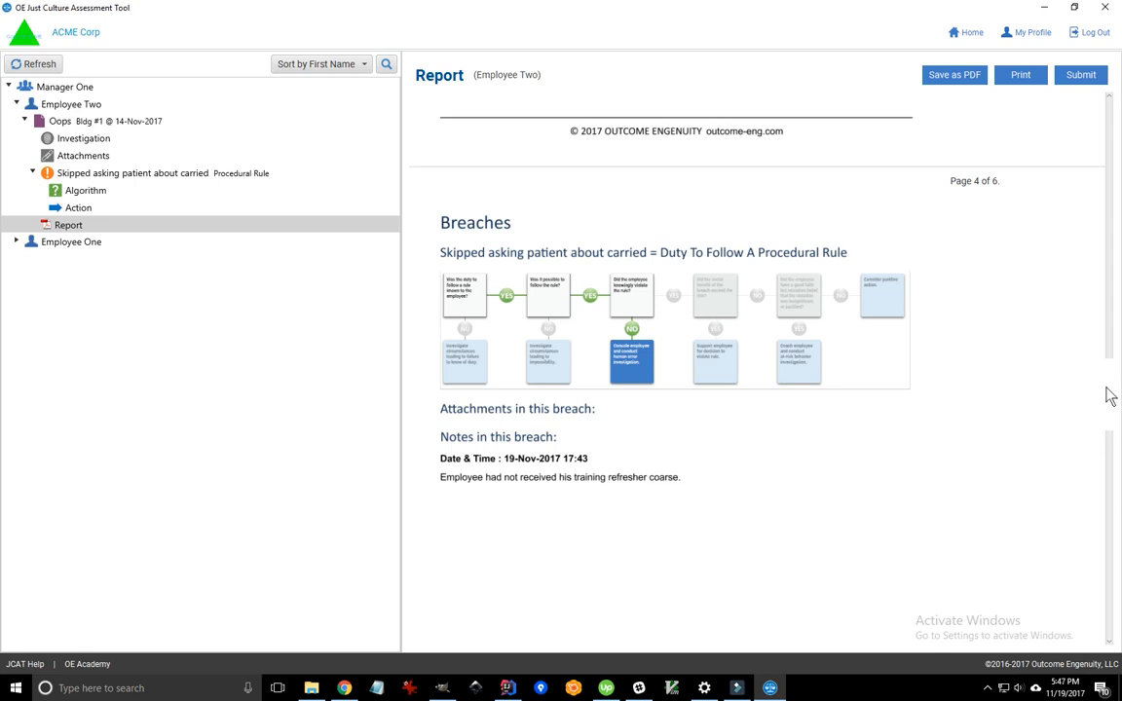
{"action": "left_click_drag", "start_coordinate": [1109, 390], "coordinate": [1094, 548]}
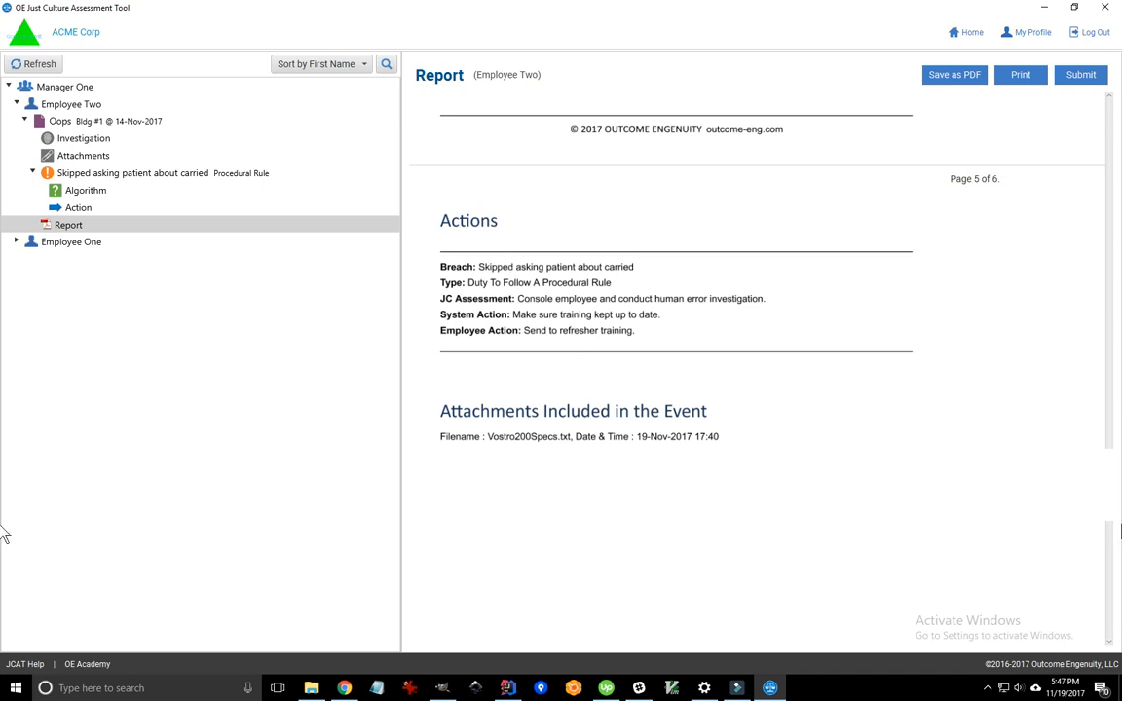
{"action": "left_click_drag", "start_coordinate": [1112, 481], "coordinate": [1104, 581]}
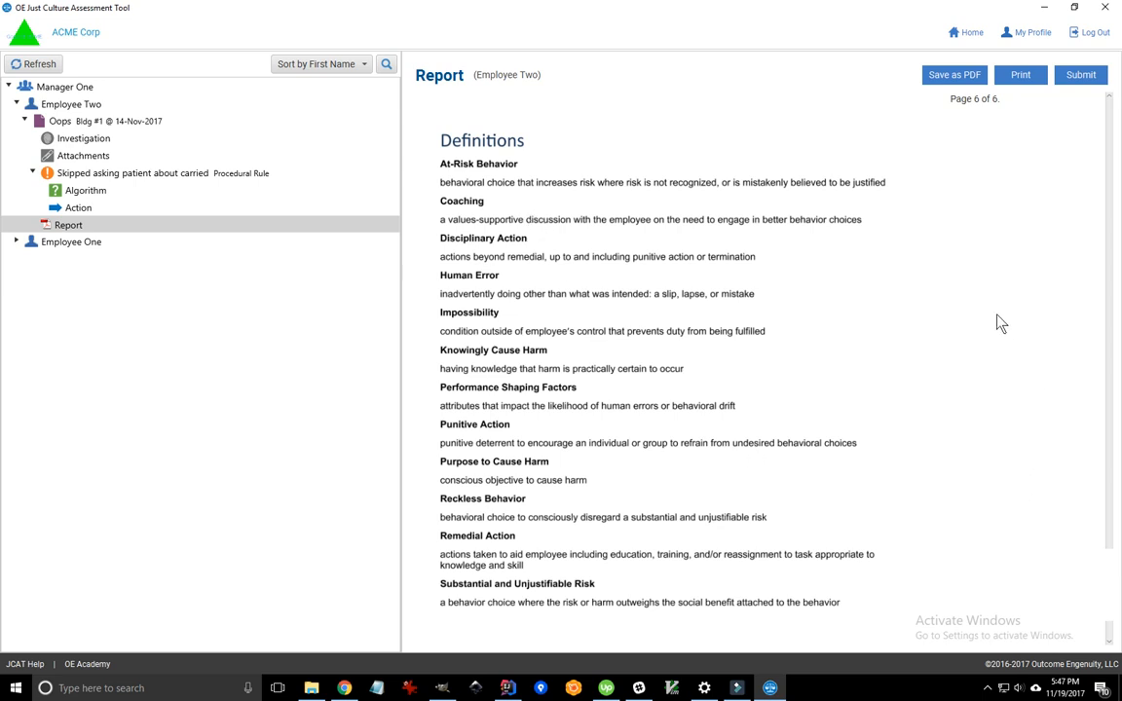
{"action": "scroll", "coordinate": [1114, 364], "scroll_direction": "up", "scroll_amount": 10}
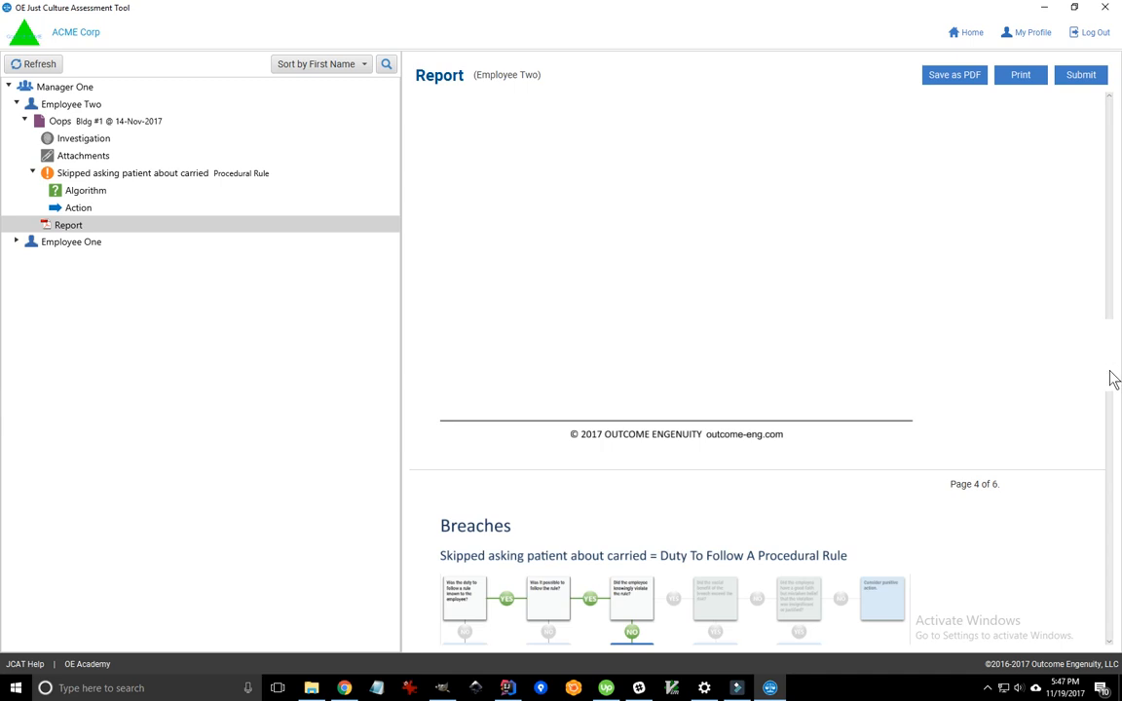
{"action": "scroll", "coordinate": [1114, 379], "scroll_direction": "up", "scroll_amount": 15}
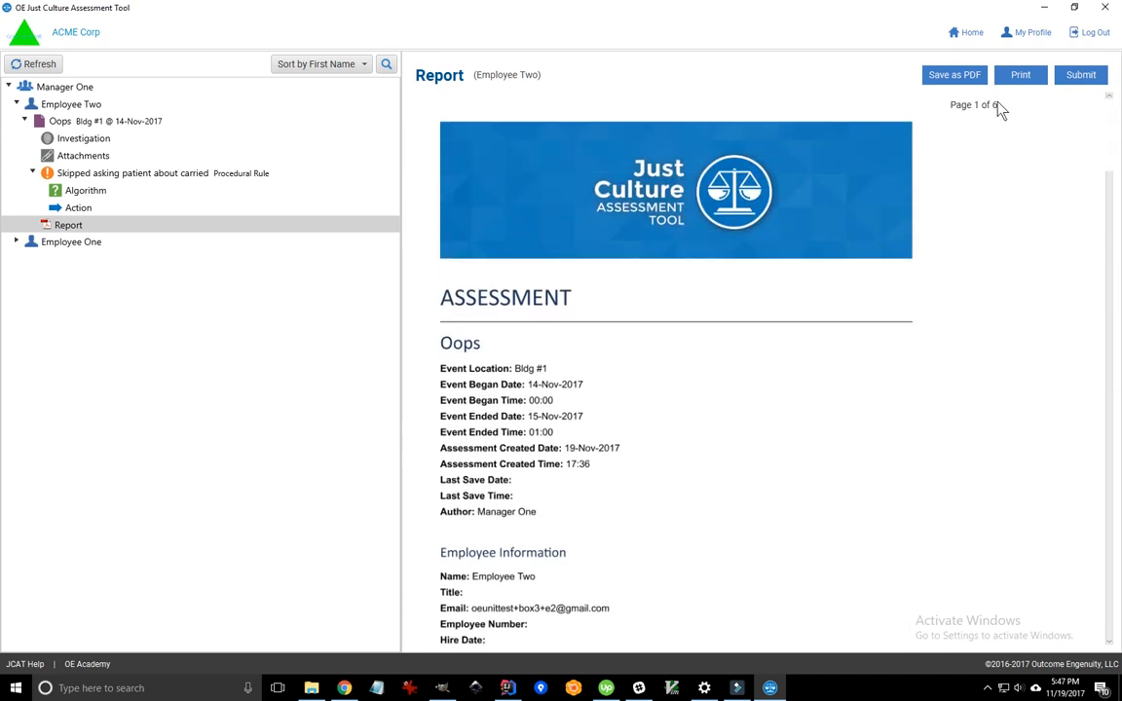
{"action": "left_click", "coordinate": [1021, 76]}
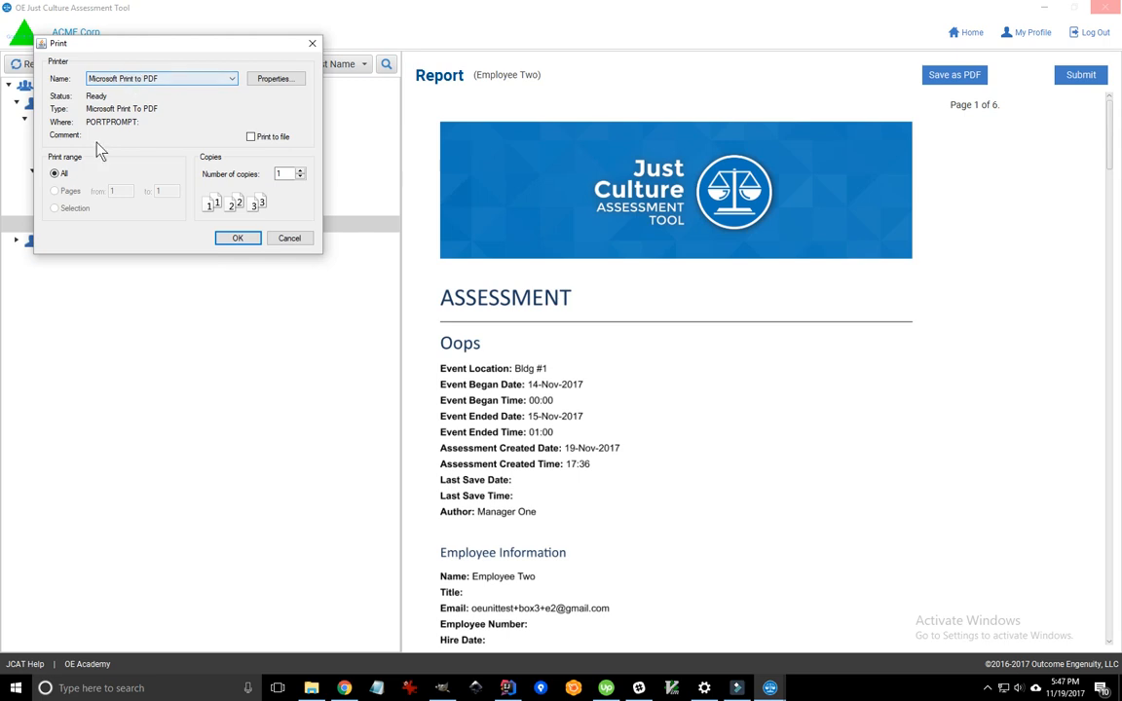
- Confirm printing and save the PDF as 'MyReport' in the home folder
{"action": "left_click", "coordinate": [237, 240]}
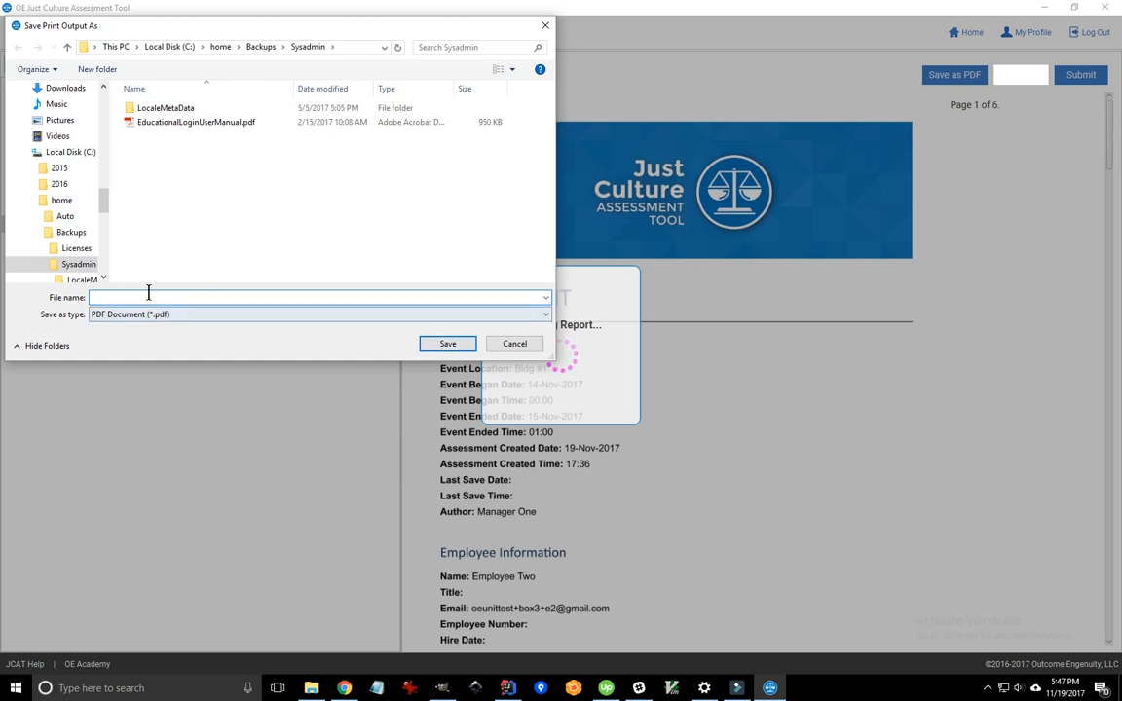
{"action": "left_click", "coordinate": [135, 297]}
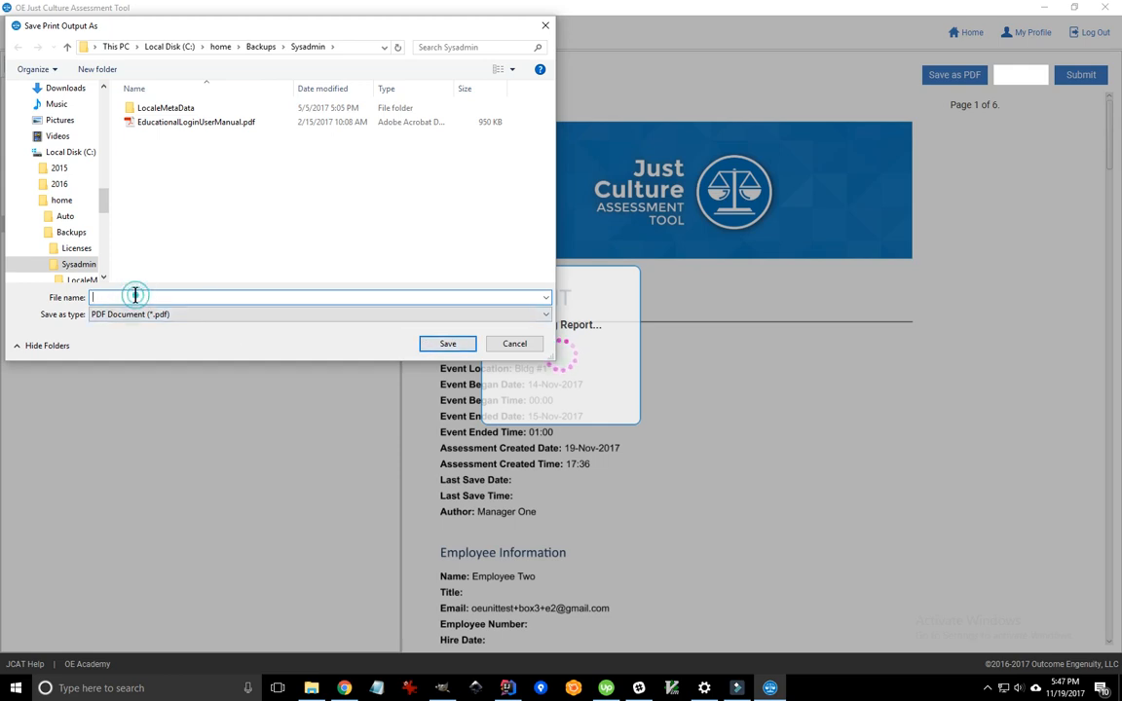
{"action": "type", "text": "MyReport"}
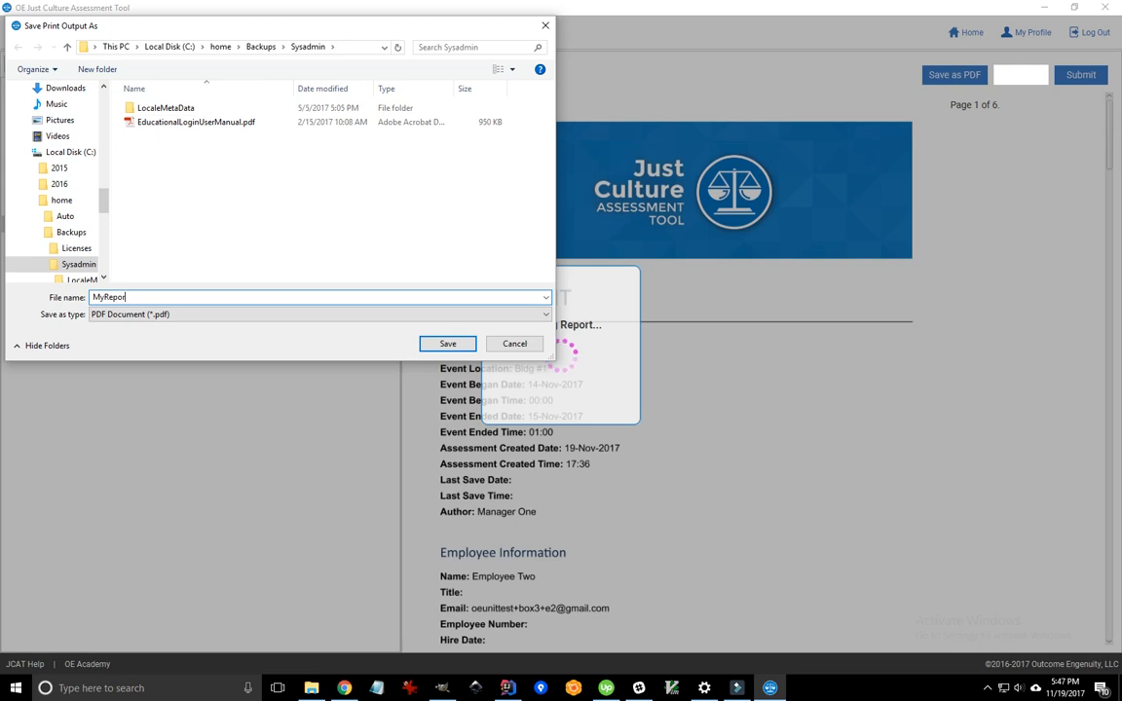
{"action": "left_click", "coordinate": [448, 344]}
{"action": "left_click", "coordinate": [222, 47]}
{"action": "left_click", "coordinate": [443, 343]}
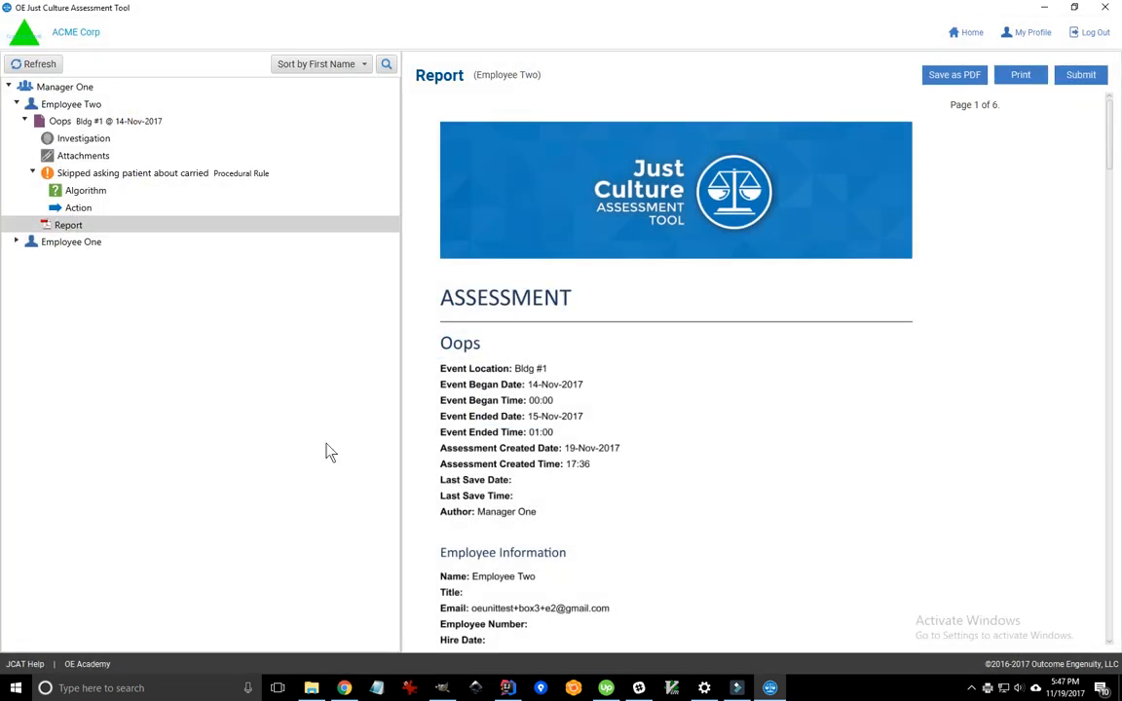
- Browse File Explorer to C:\home and open MyReport.pdf
{"action": "left_click", "coordinate": [312, 687]}
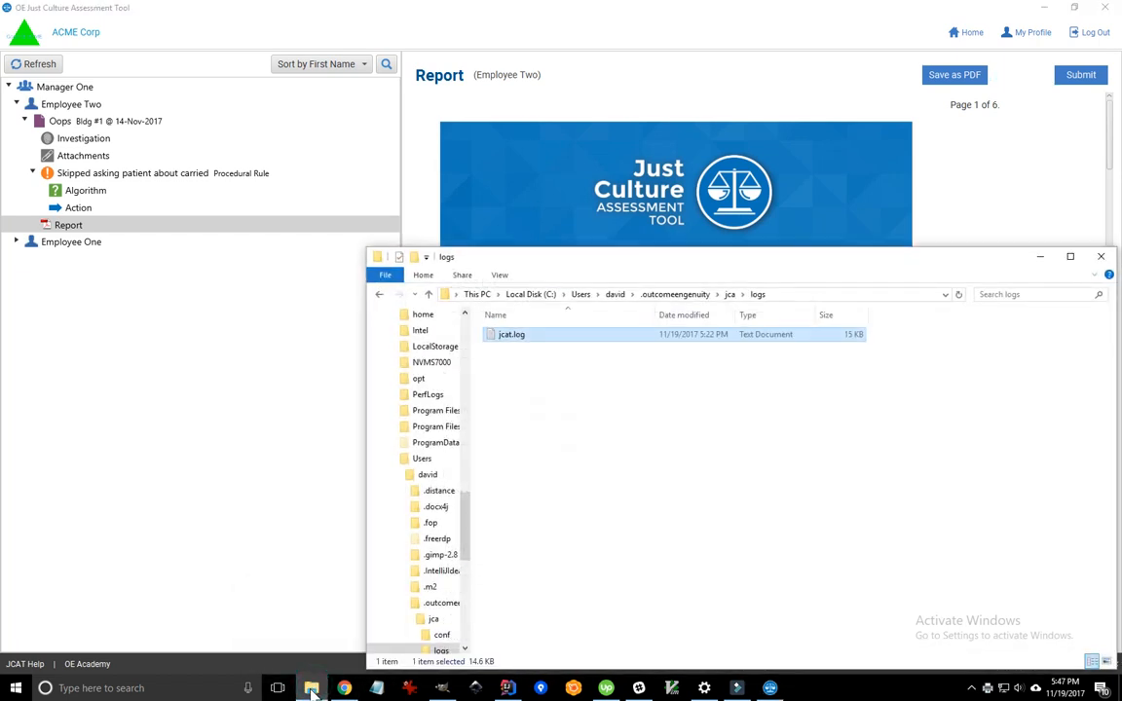
{"action": "left_click_drag", "start_coordinate": [471, 535], "coordinate": [468, 321]}
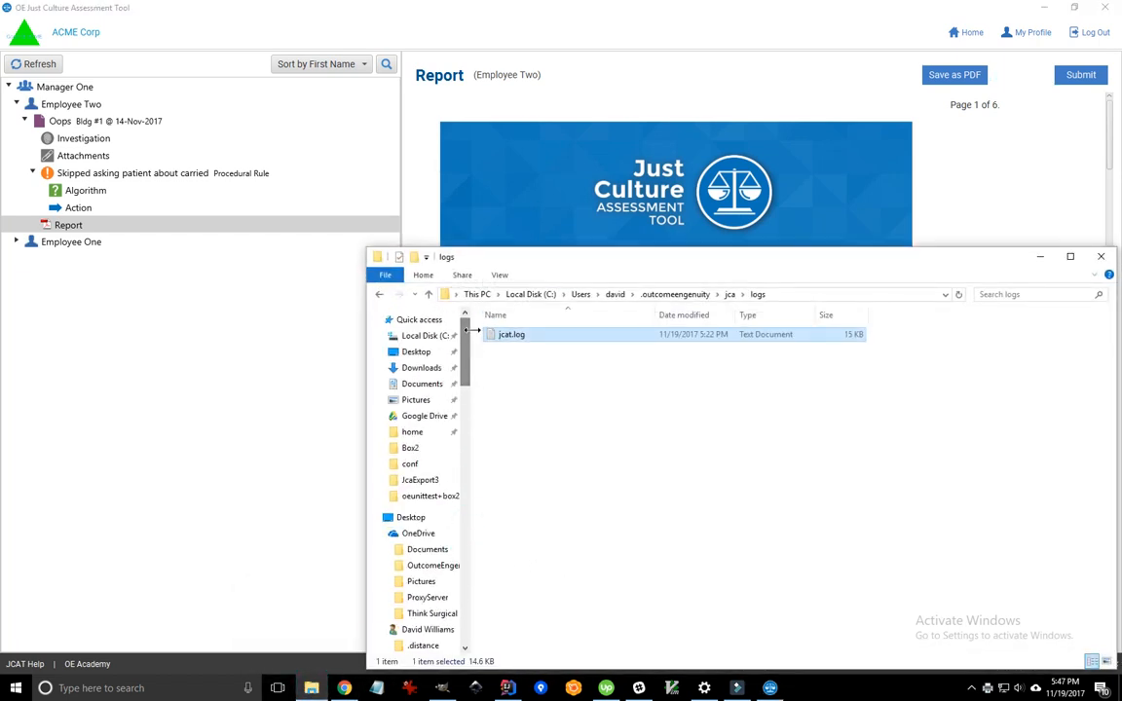
{"action": "left_click", "coordinate": [436, 384]}
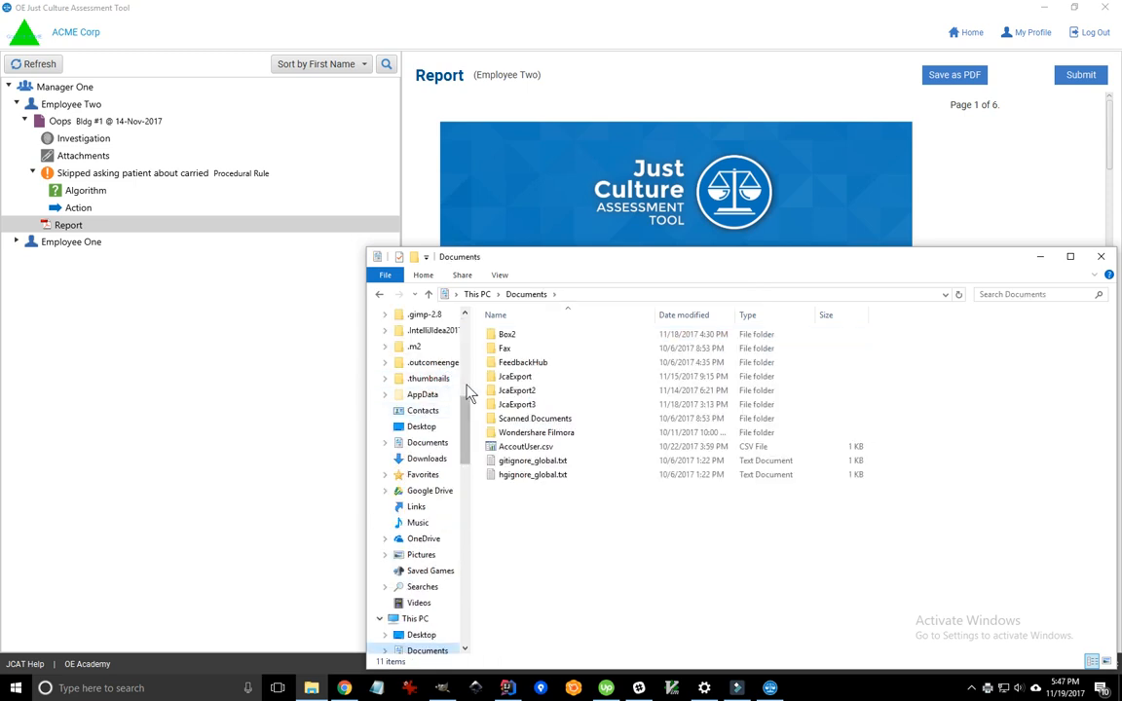
{"action": "scroll", "coordinate": [469, 393], "scroll_direction": "up", "scroll_amount": 7}
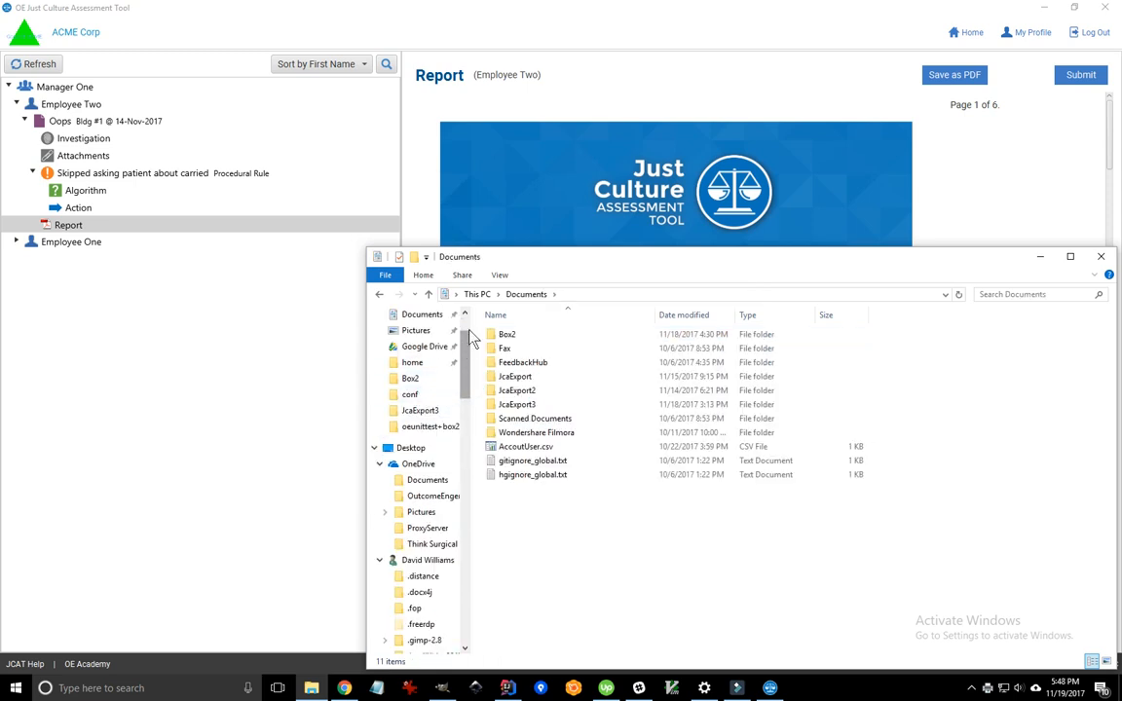
{"action": "scroll", "coordinate": [468, 351], "scroll_direction": "up", "scroll_amount": 1}
{"action": "left_click", "coordinate": [400, 429]}
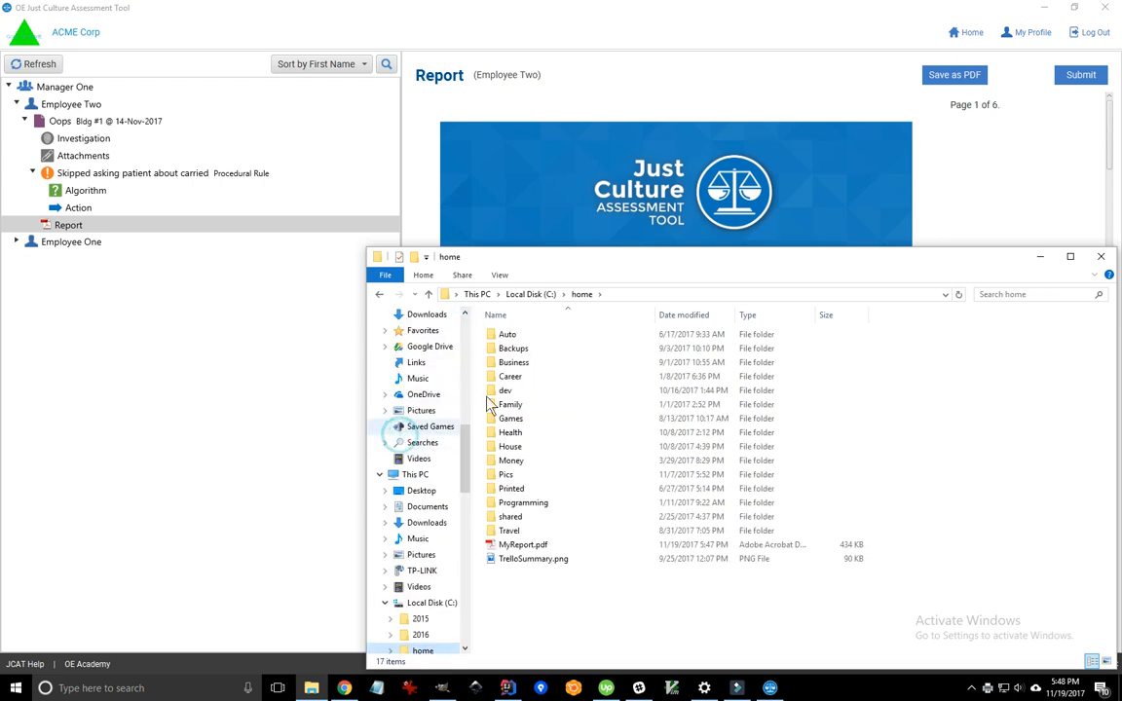
{"action": "left_click", "coordinate": [511, 547]}
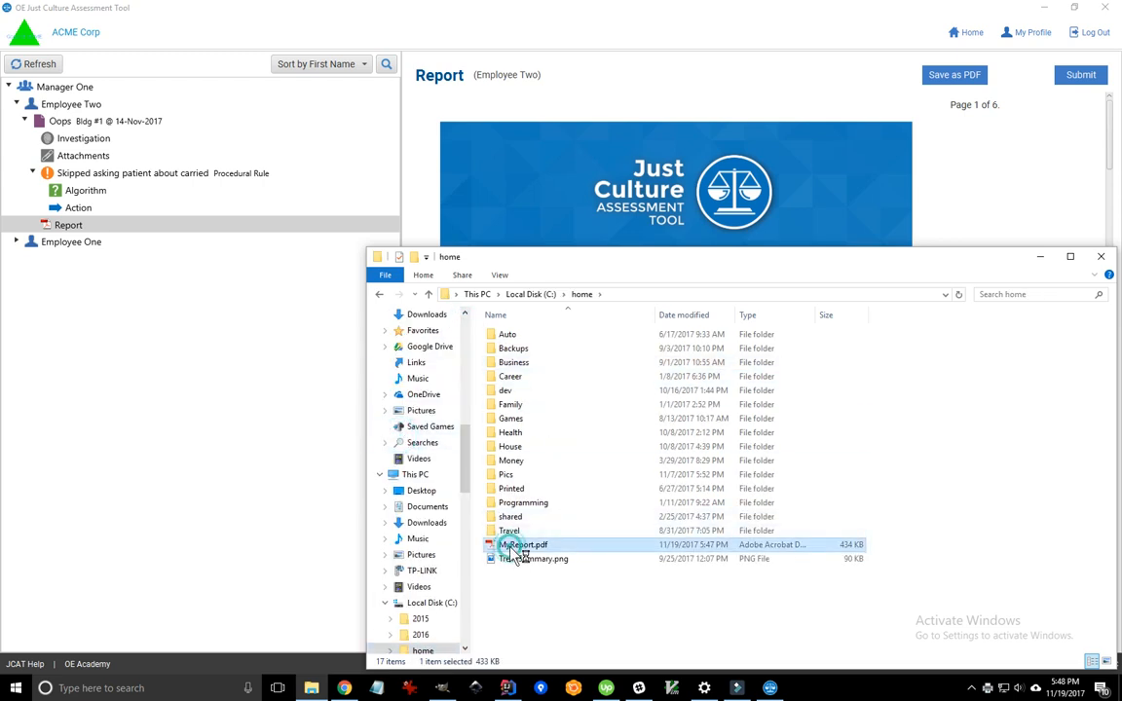
{"action": "double_click", "coordinate": [506, 548]}
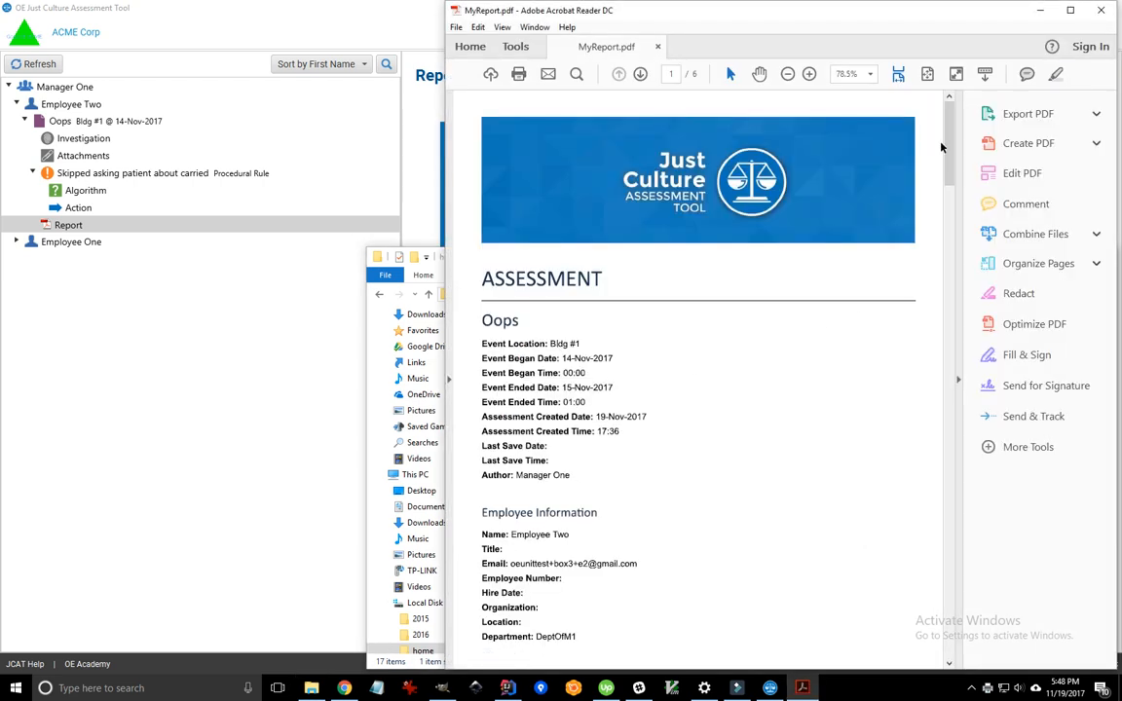
- Scroll MyReport.pdf down to the actions page, then close Acrobat Reader
{"action": "left_click_drag", "start_coordinate": [946, 144], "coordinate": [915, 29]}
{"action": "left_click", "coordinate": [1101, 11]}
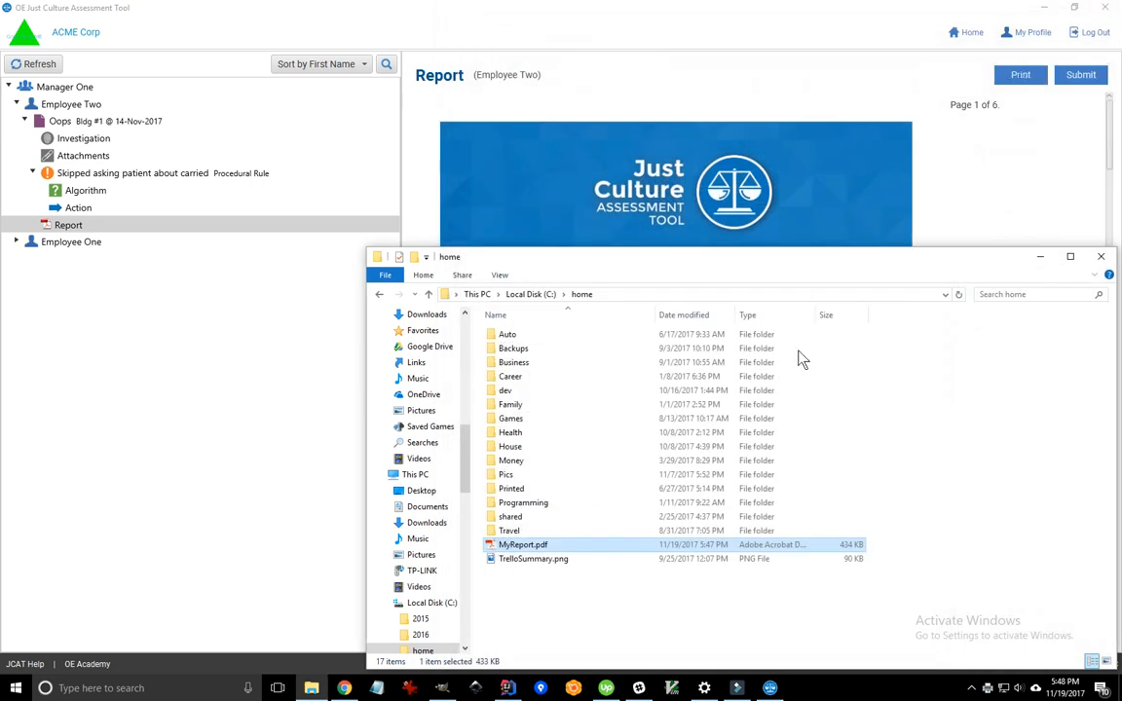
- Minimize Explorer and review Employee Two, Oops, Investigation, Attachments, breach, Algorithm, Action and Report
{"action": "left_click", "coordinate": [1040, 257]}
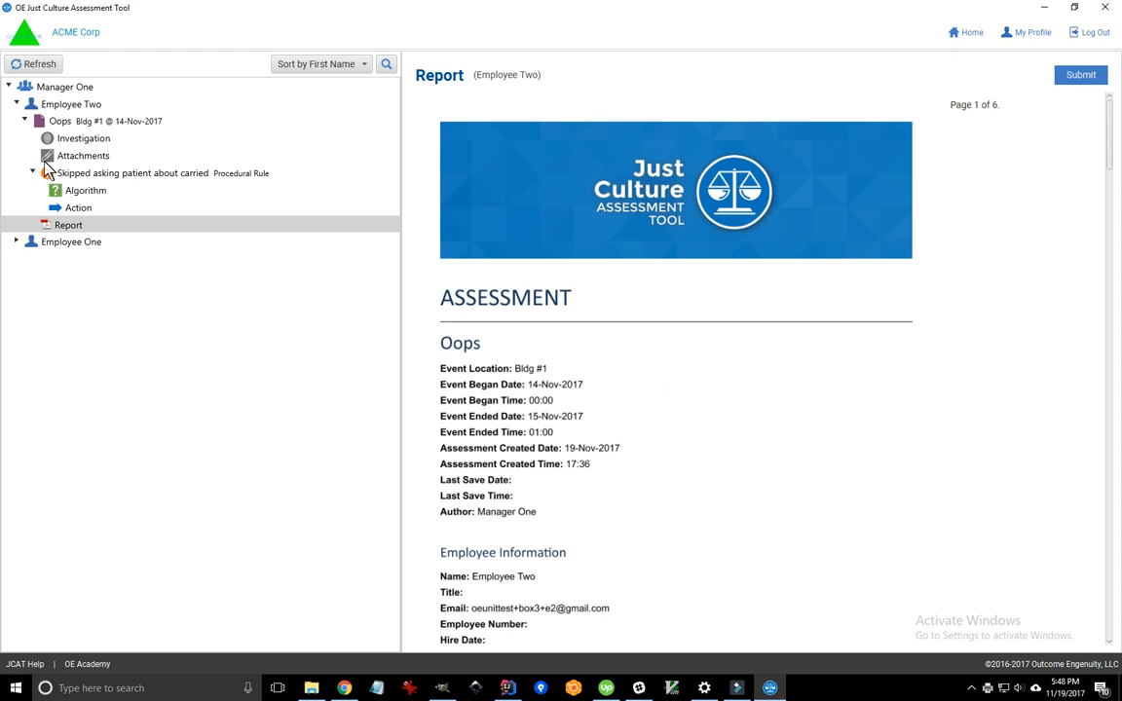
{"action": "left_click", "coordinate": [73, 106]}
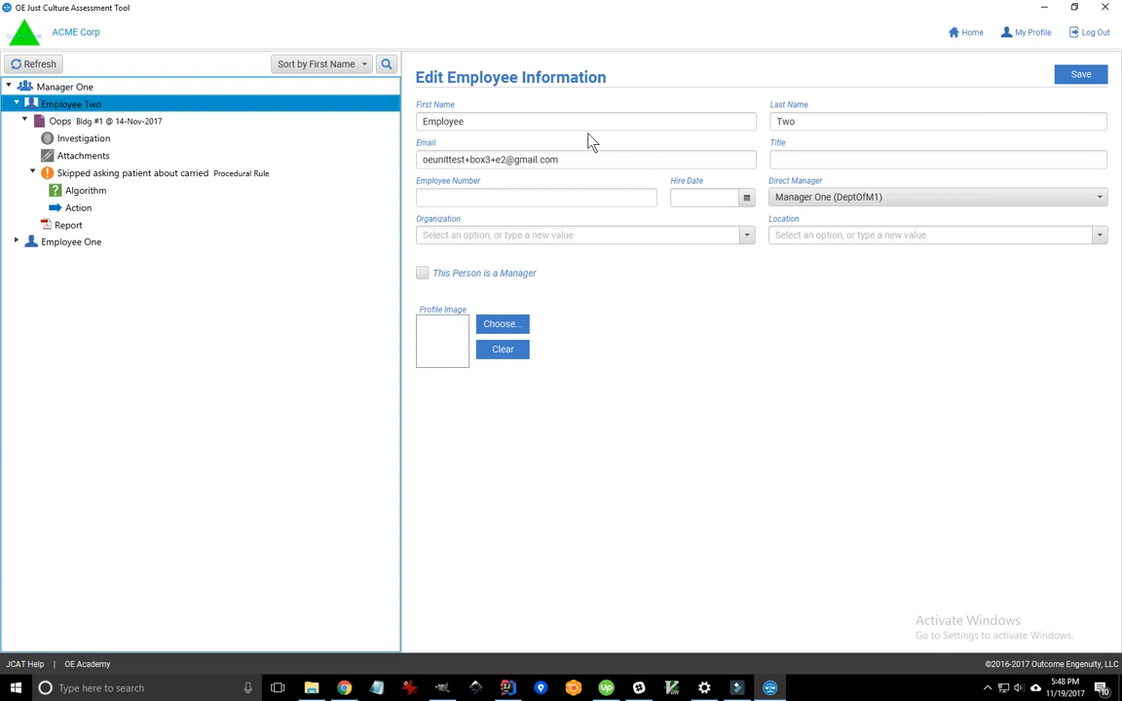
{"action": "left_click", "coordinate": [87, 121]}
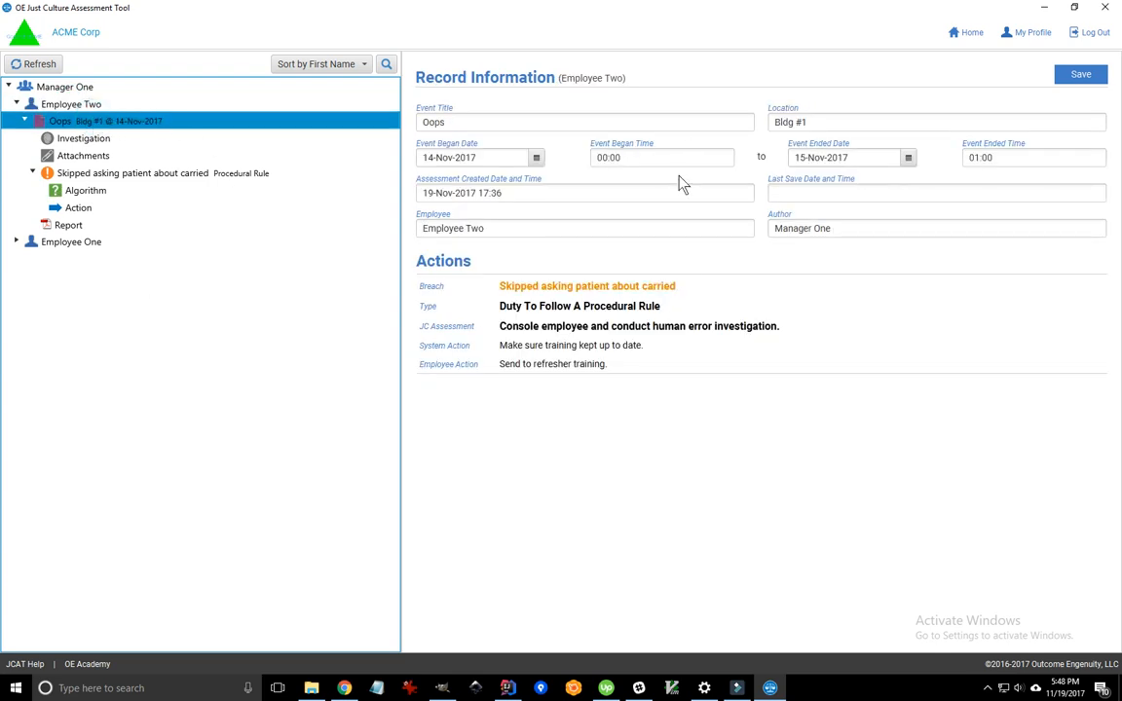
{"action": "left_click", "coordinate": [76, 140]}
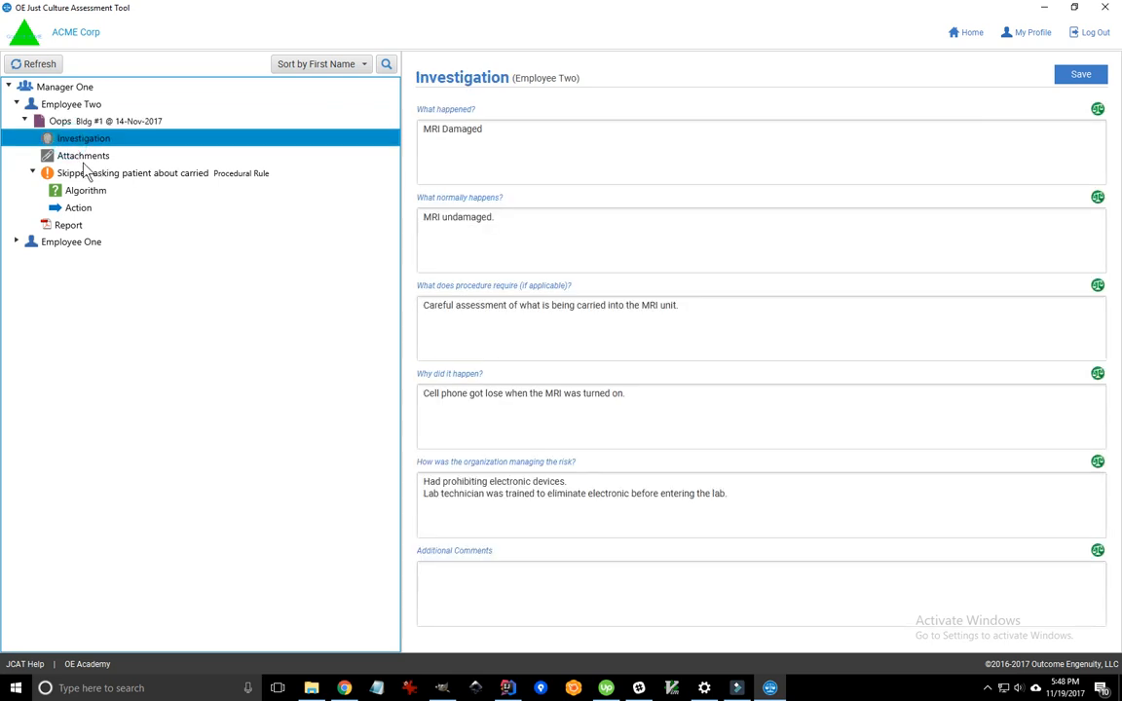
{"action": "left_click", "coordinate": [78, 156]}
{"action": "left_click", "coordinate": [84, 175]}
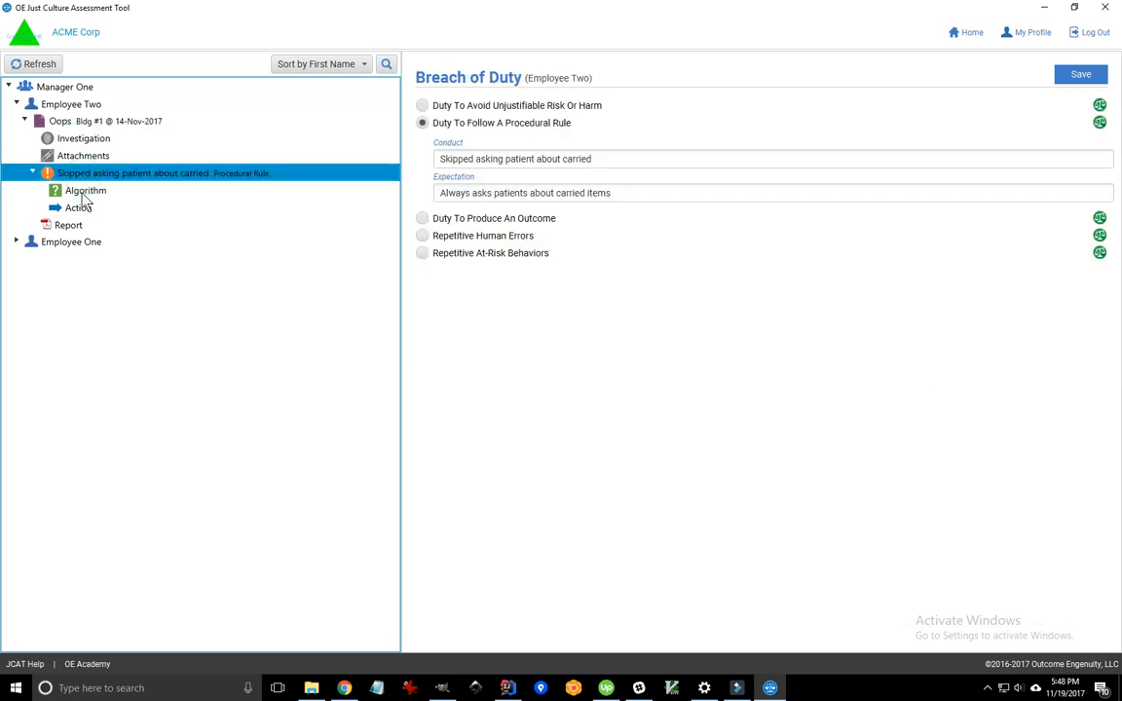
{"action": "left_click", "coordinate": [80, 192]}
{"action": "left_click", "coordinate": [78, 208]}
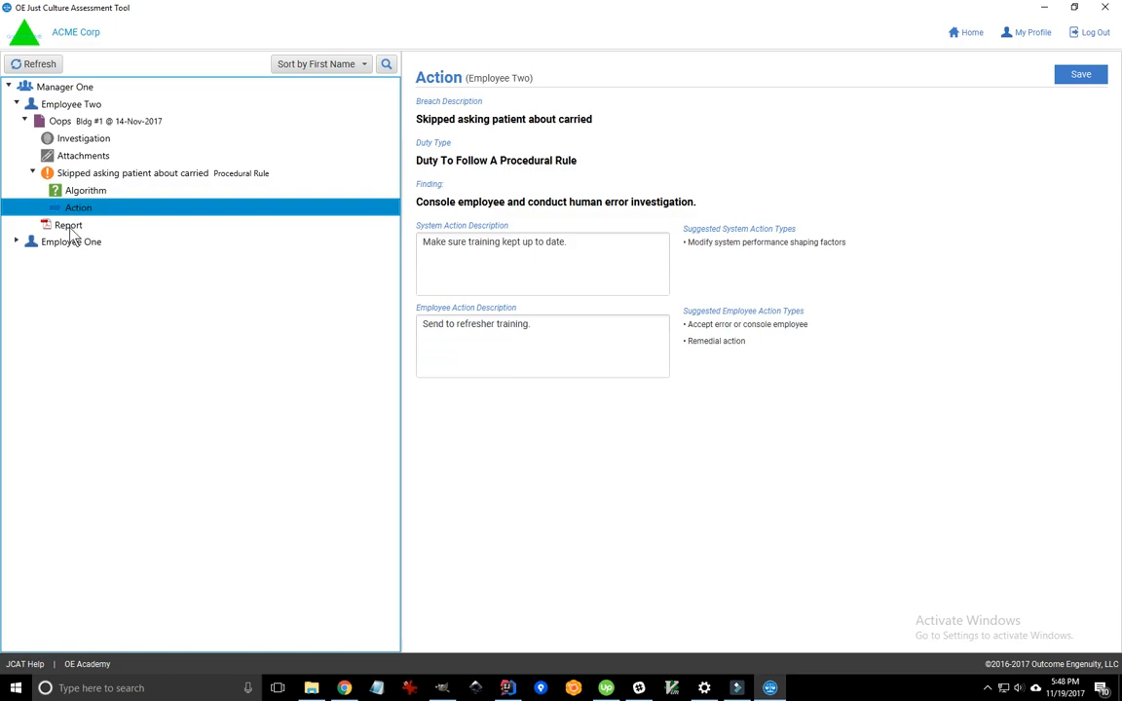
{"action": "left_click", "coordinate": [86, 227]}
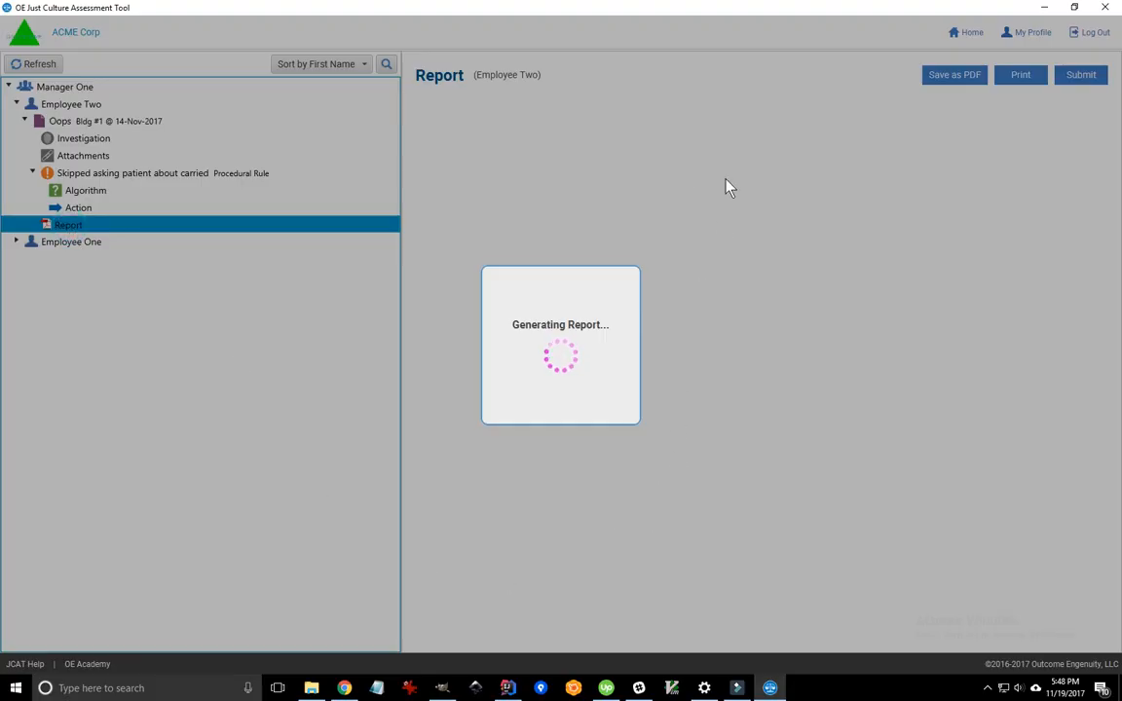